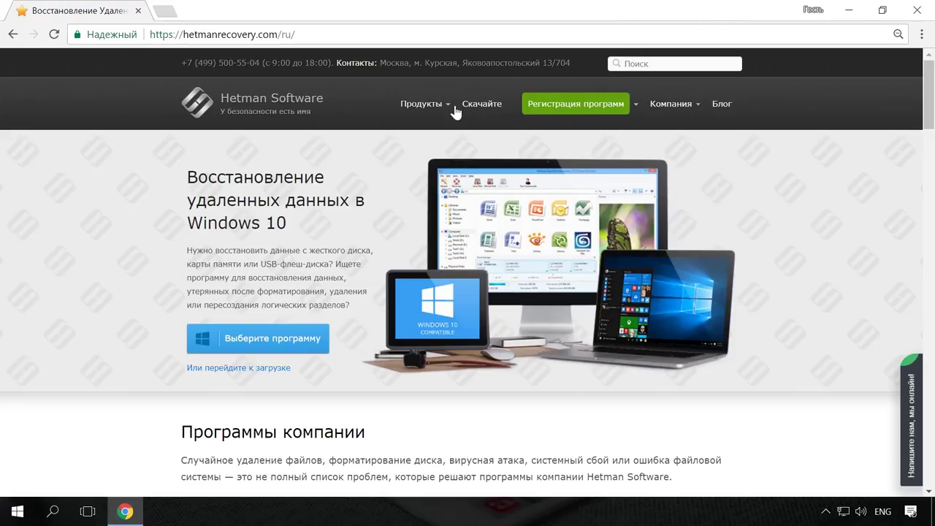
Open the Hetman page of hard drive data recovery programs and look over the Partition Recovery 2.6 description
{"action": "mouse_move", "coordinate": [445, 107]}
{"action": "left_click", "coordinate": [453, 148]}
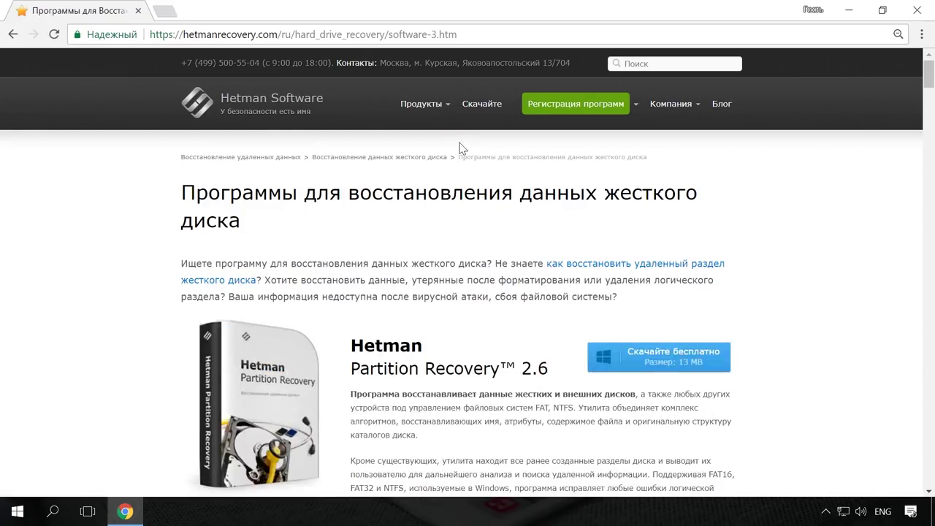
{"action": "scroll", "coordinate": [463, 167], "scroll_direction": "down", "scroll_amount": 1}
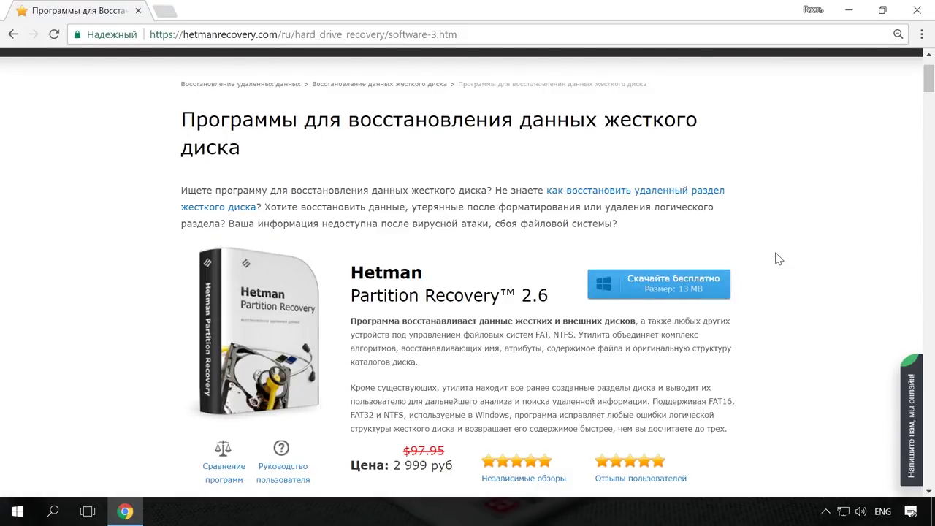
{"action": "scroll", "coordinate": [779, 259], "scroll_direction": "up", "scroll_amount": 1}
Open the site's blog and look over the article "Как быстро найти файлы на компьютере с Windows"
{"action": "left_click", "coordinate": [725, 106]}
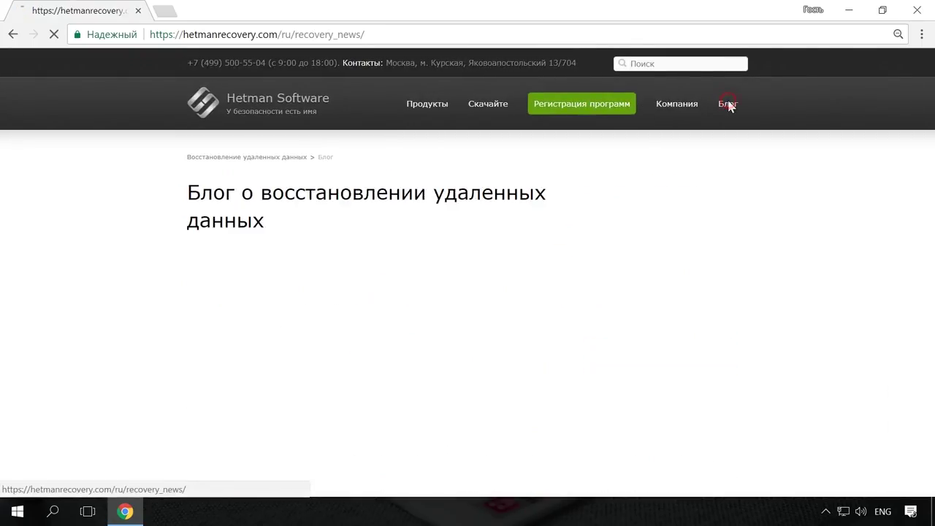
{"action": "scroll", "coordinate": [800, 171], "scroll_direction": "down", "scroll_amount": 10}
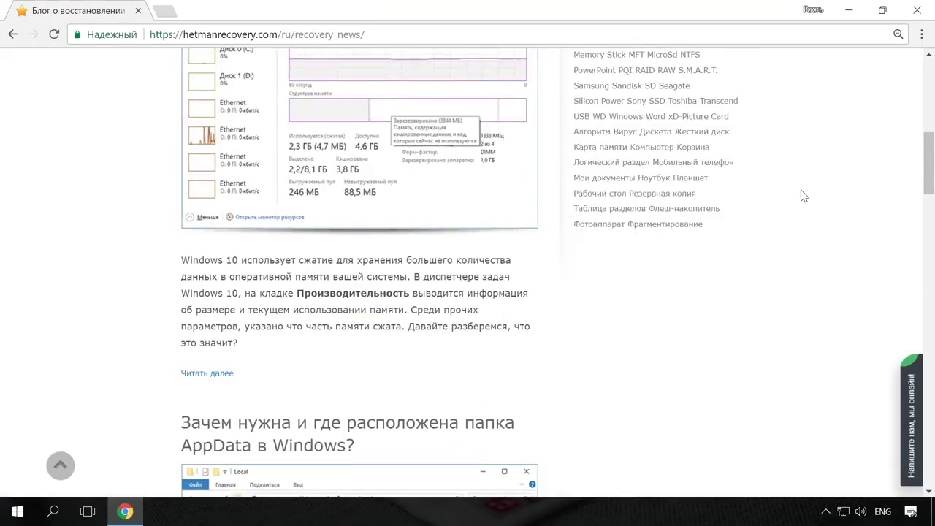
{"action": "scroll", "coordinate": [804, 195], "scroll_direction": "down", "scroll_amount": 5}
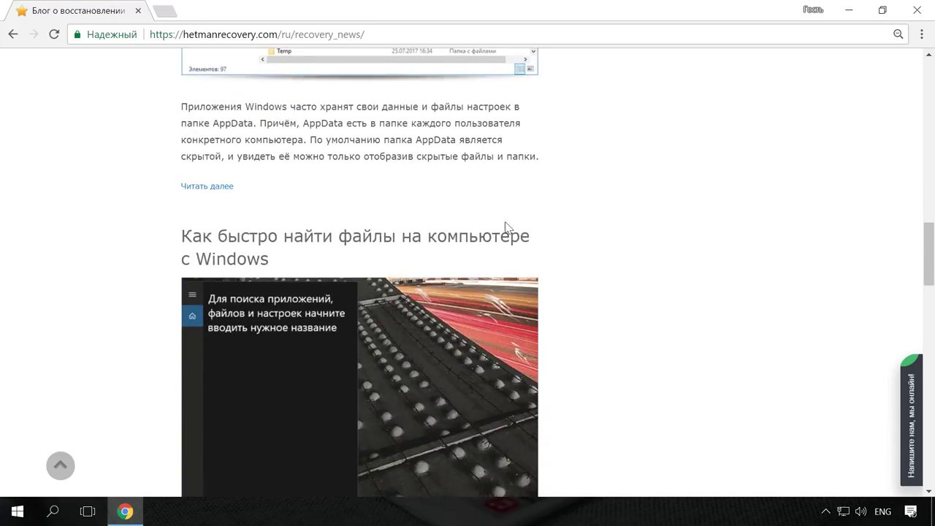
{"action": "left_click", "coordinate": [502, 238]}
{"action": "scroll", "coordinate": [543, 236], "scroll_direction": "down", "scroll_amount": 6}
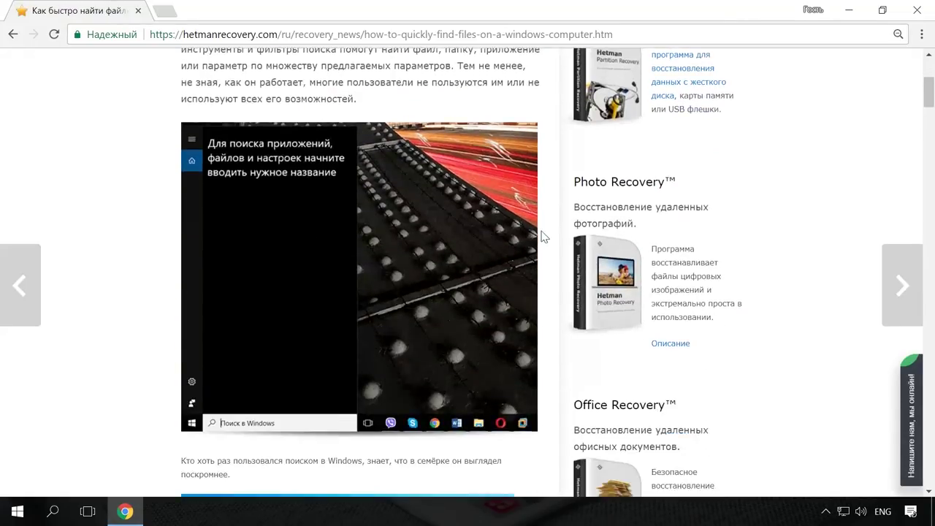
{"action": "scroll", "coordinate": [543, 236], "scroll_direction": "up", "scroll_amount": 6}
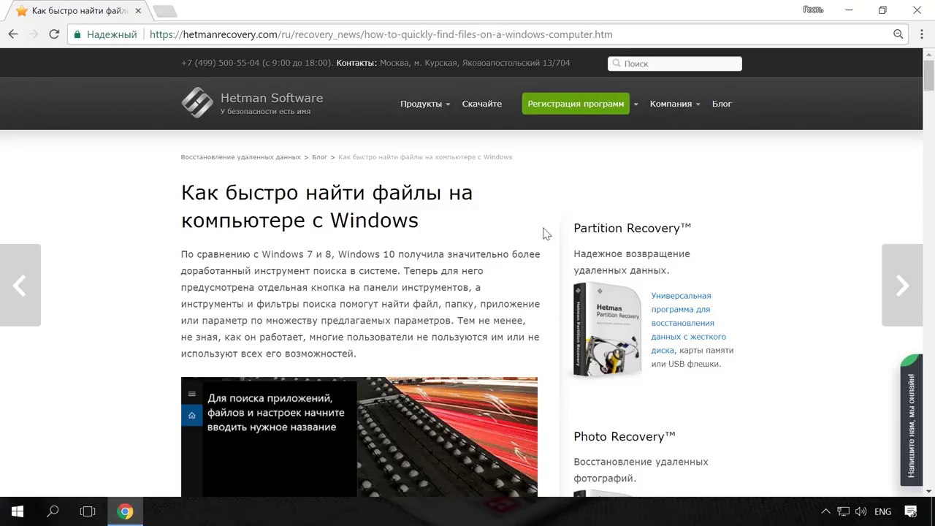
{"action": "left_click", "coordinate": [906, 408]}
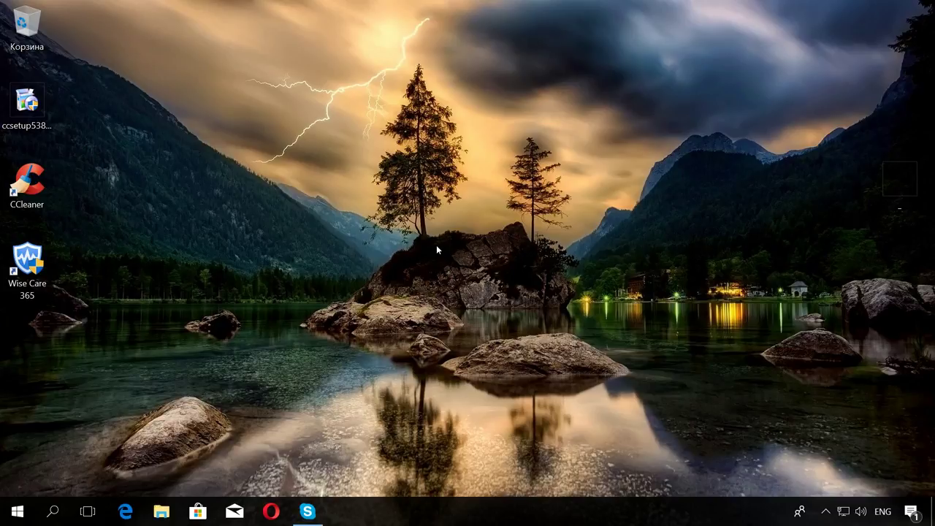
{"action": "left_click", "coordinate": [27, 186]}
{"action": "left_click", "coordinate": [29, 267]}
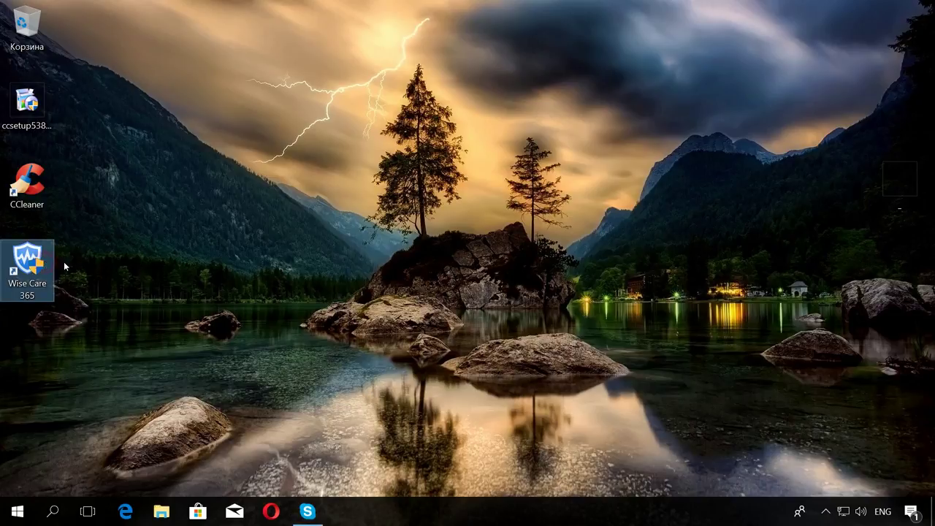
{"action": "left_click", "coordinate": [280, 212]}
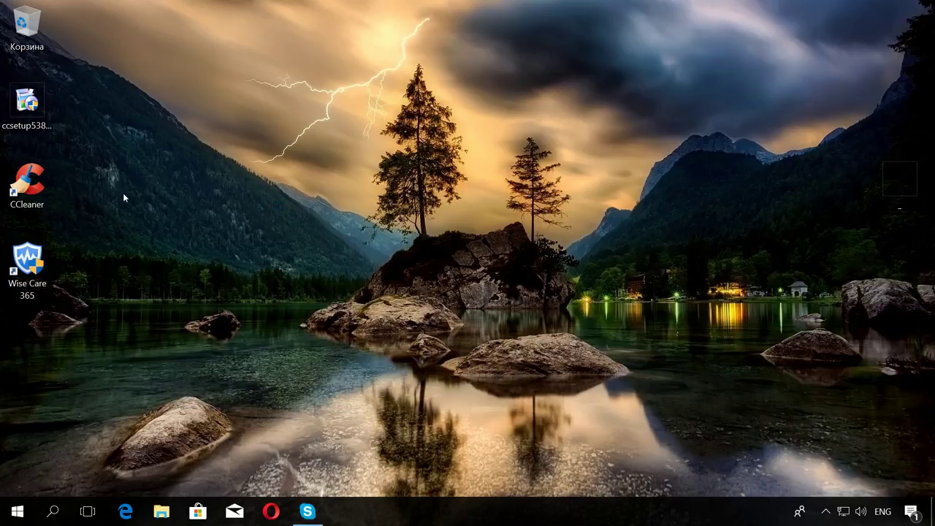
Launch CCleaner and view its program removal and Windows startup (Автозагрузка) lists
{"action": "double_click", "coordinate": [27, 183]}
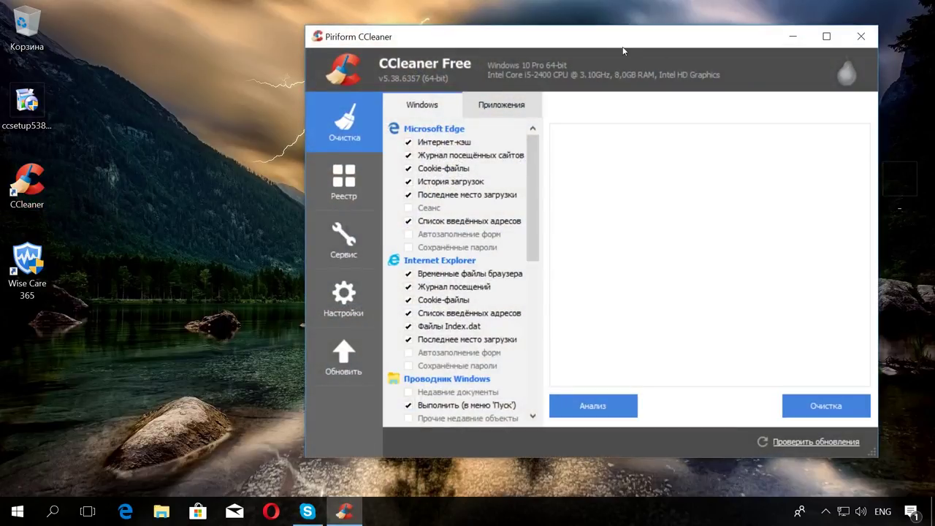
{"action": "left_click_drag", "start_coordinate": [609, 42], "coordinate": [476, 49]}
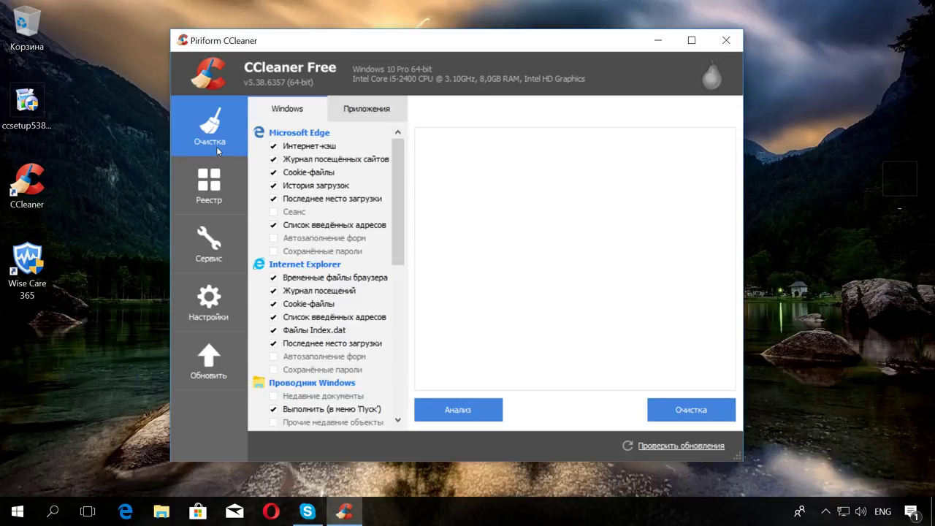
{"action": "left_click", "coordinate": [223, 241]}
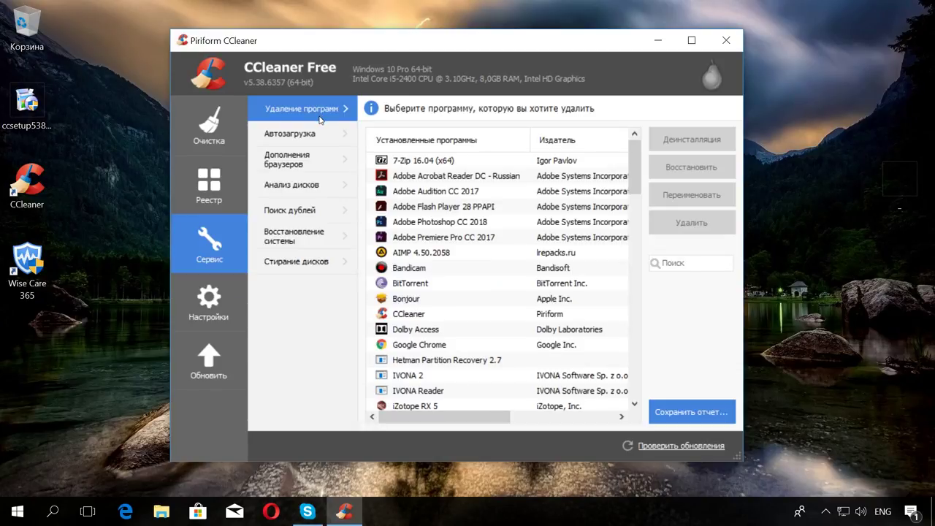
{"action": "left_click", "coordinate": [326, 132]}
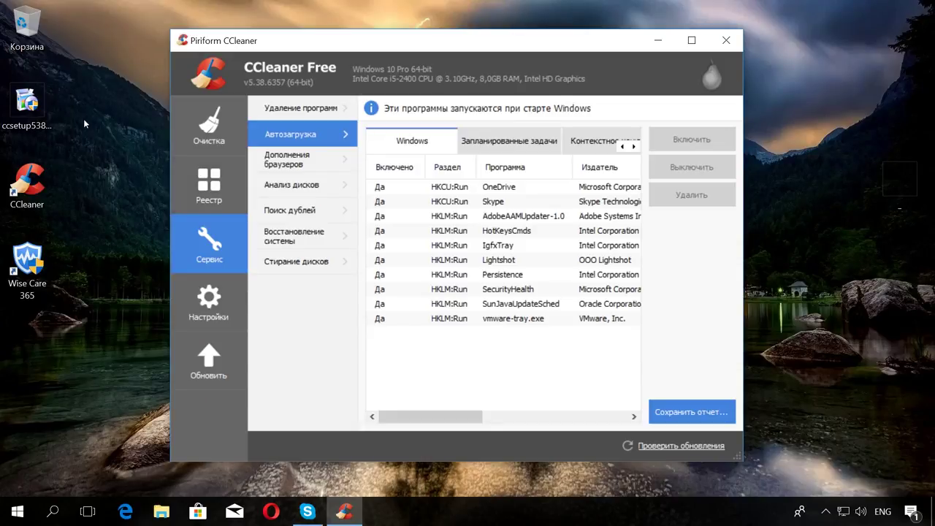
Run the ccsetup538.exe installer from the desktop to view its start screen, and close it without installing
{"action": "left_click", "coordinate": [35, 115]}
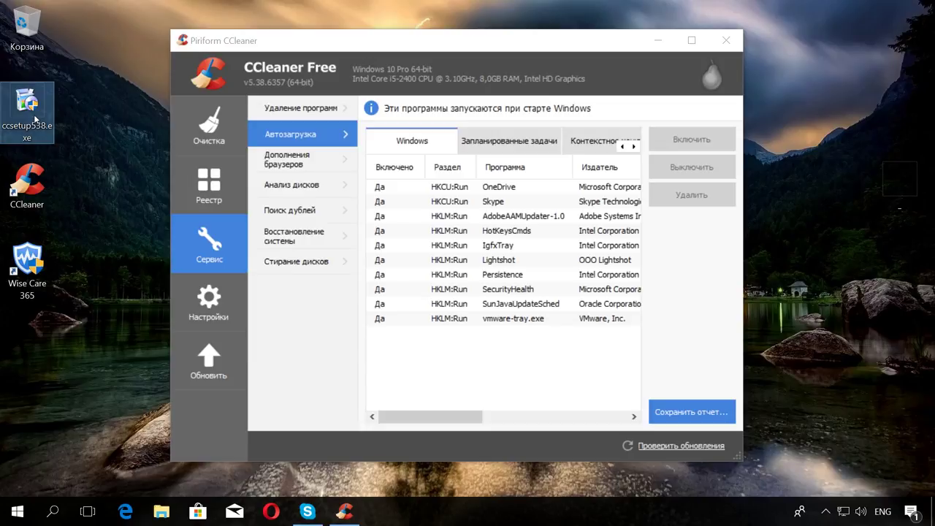
{"action": "double_click", "coordinate": [38, 126]}
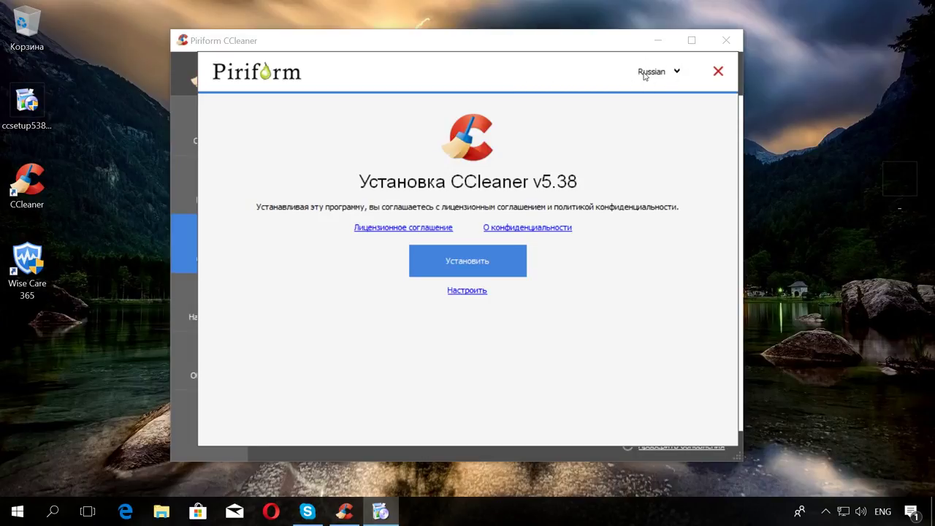
{"action": "left_click", "coordinate": [723, 72]}
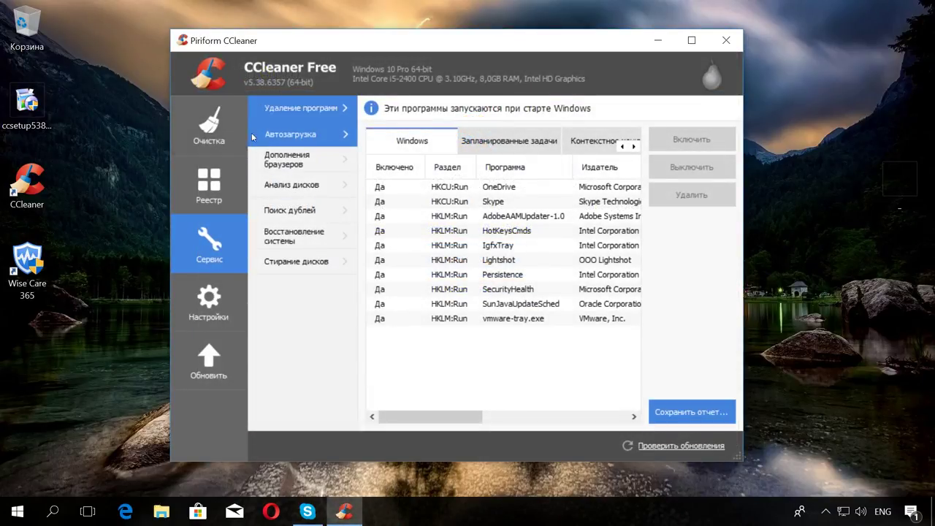
Scan the registry for problems in CCleaner with all integrity categories enabled
{"action": "left_click", "coordinate": [226, 189]}
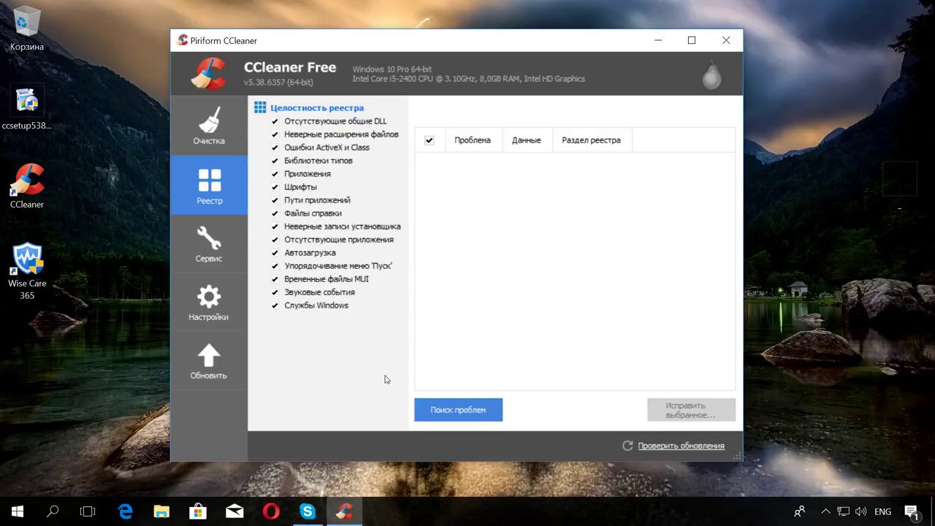
{"action": "left_click", "coordinate": [482, 414]}
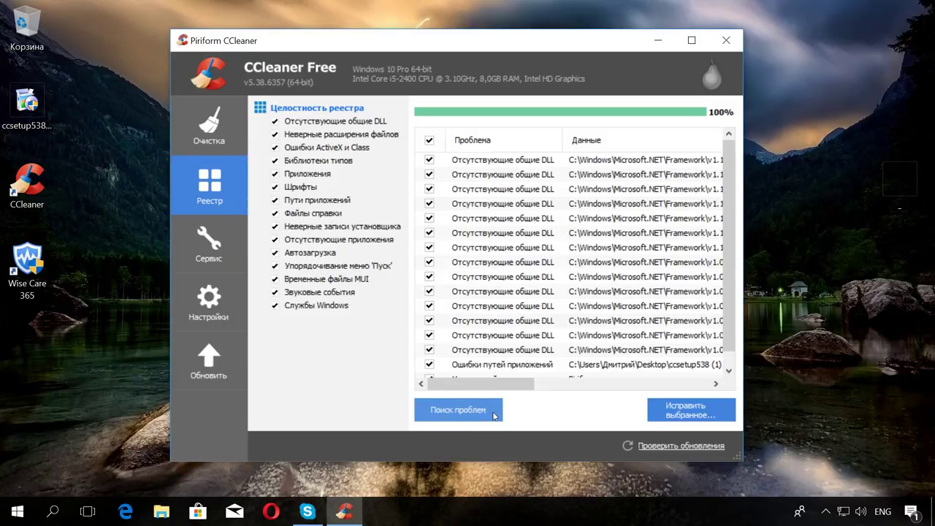
Start fixing the selected registry problems and save a backup as cc_20180118_093533.reg on the desktop
{"action": "left_click", "coordinate": [713, 413]}
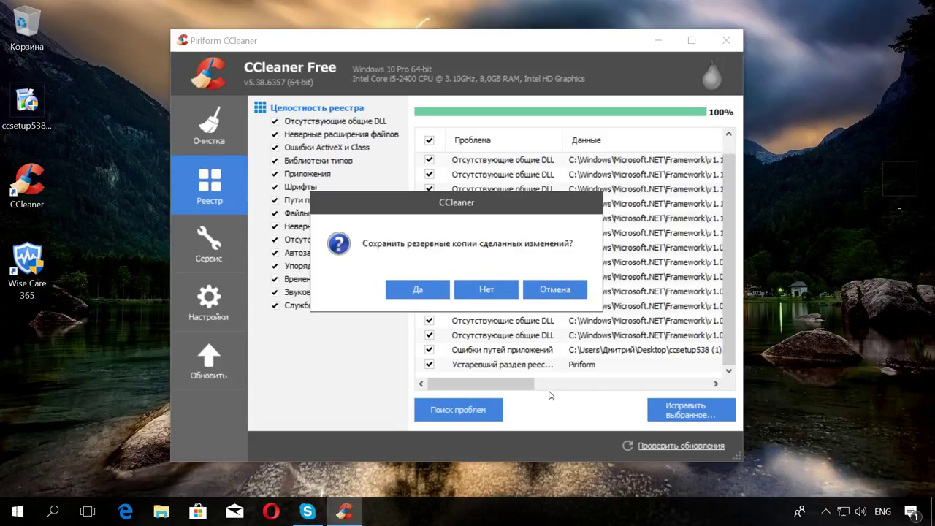
{"action": "left_click", "coordinate": [431, 291]}
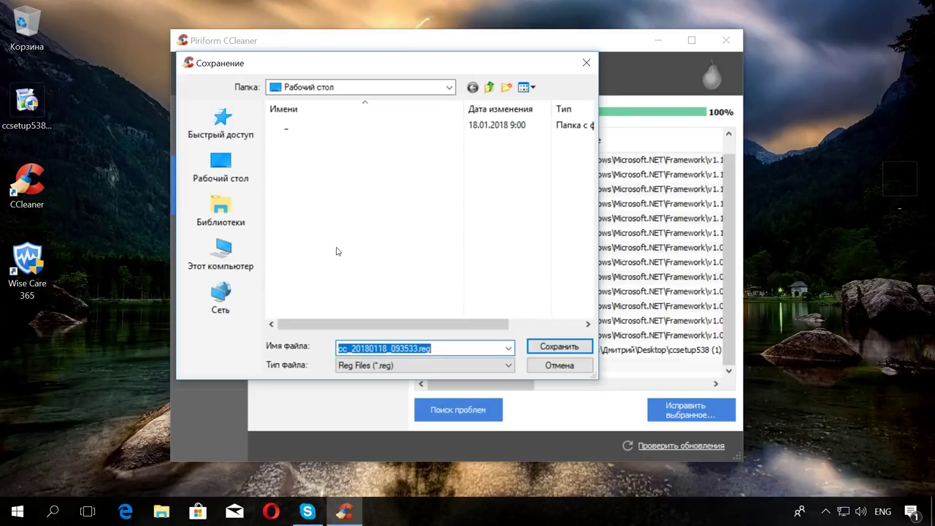
{"action": "left_click", "coordinate": [233, 173]}
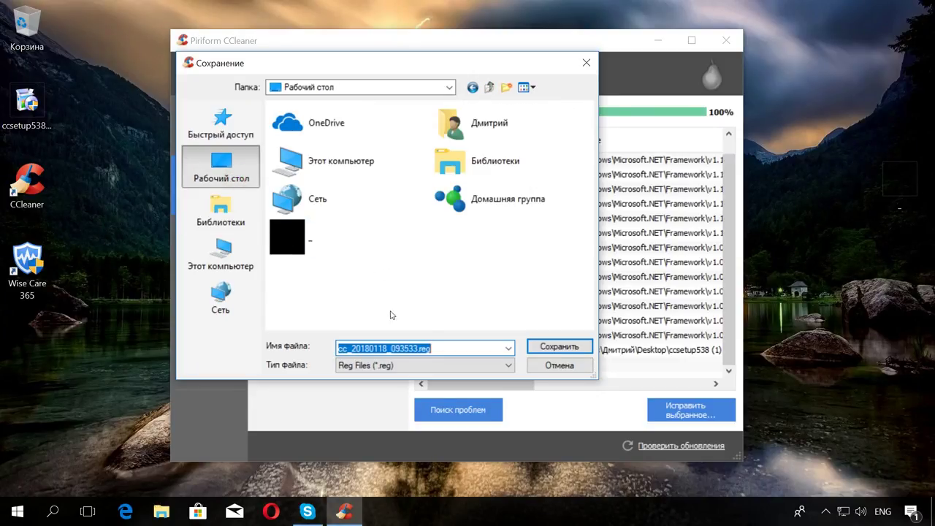
{"action": "left_click", "coordinate": [560, 348]}
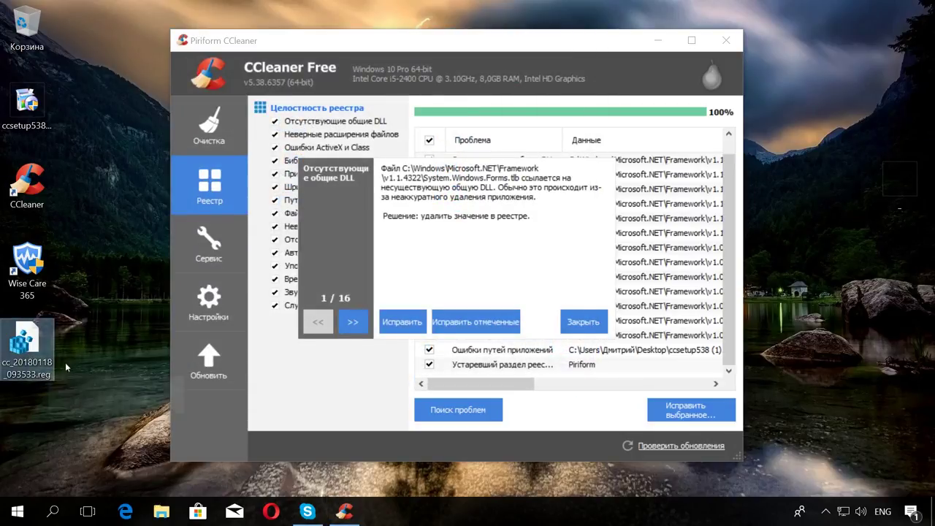
Fix all the checked registry problems and scan the registry again
{"action": "left_click", "coordinate": [483, 326]}
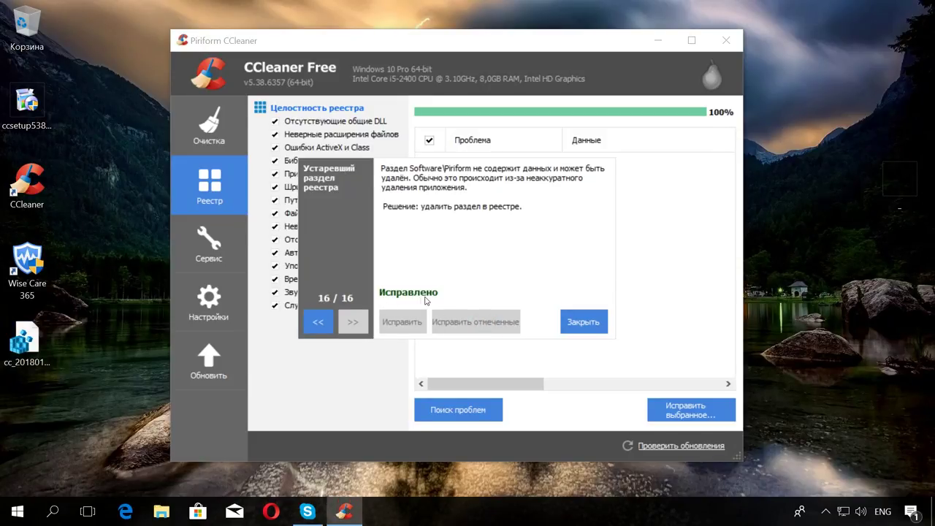
{"action": "left_click", "coordinate": [582, 321]}
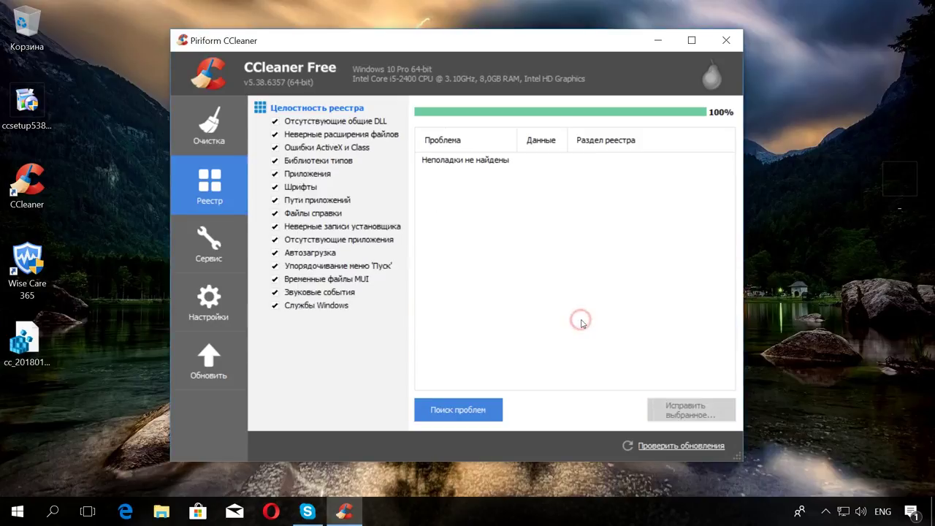
{"action": "left_click", "coordinate": [492, 412]}
Restore the saved registry entries by merging the cc_20180118_093533.reg backup from the desktop into the registry
{"action": "left_click", "coordinate": [33, 345]}
{"action": "double_click", "coordinate": [32, 346]}
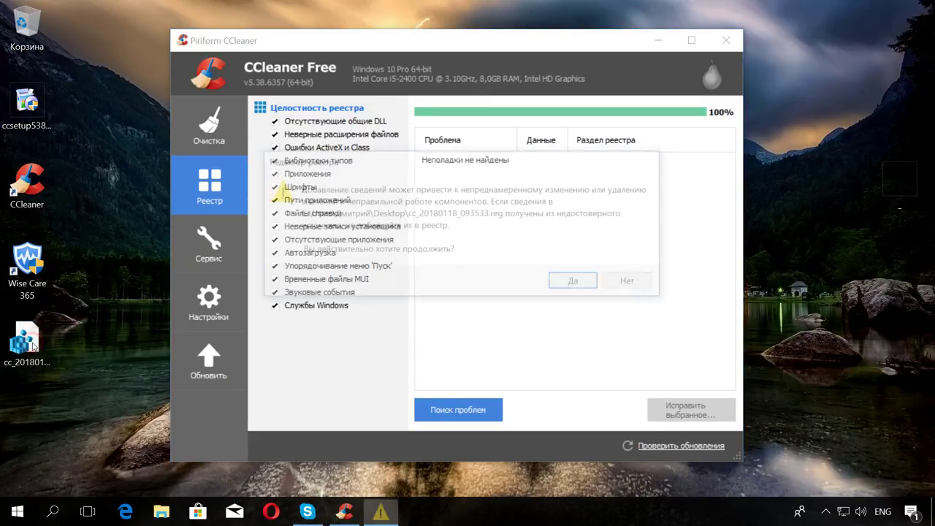
{"action": "left_click", "coordinate": [575, 284]}
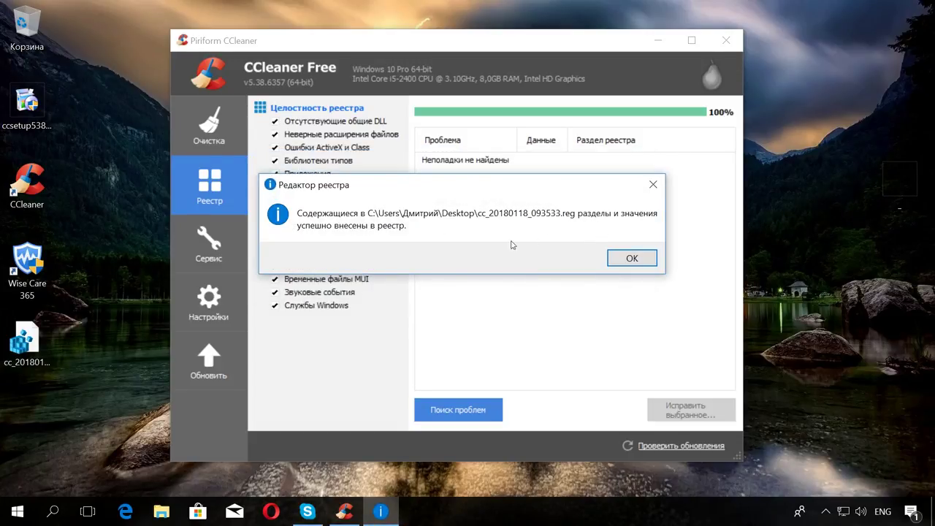
{"action": "left_click", "coordinate": [613, 265]}
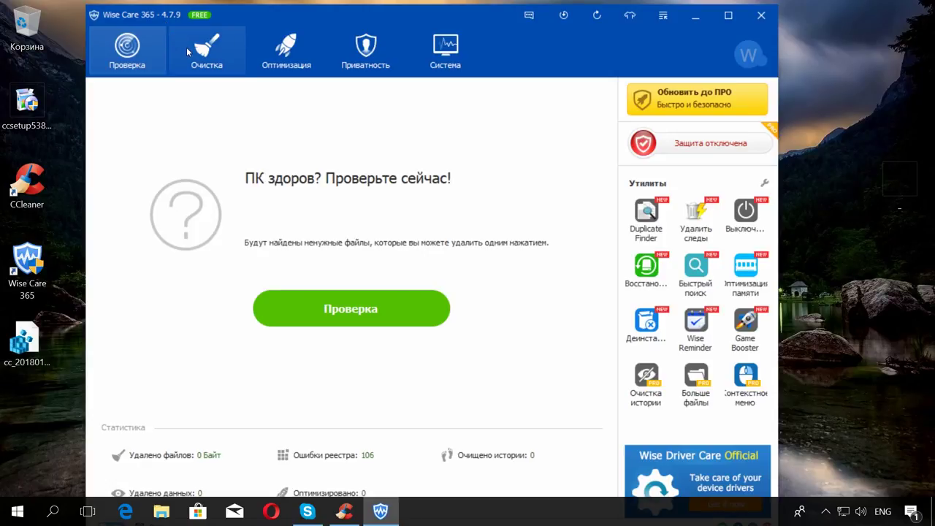
In Wise Care 365, look through the cleaning, optimization, privacy and system sections
{"action": "left_click", "coordinate": [186, 49]}
{"action": "left_click", "coordinate": [276, 50]}
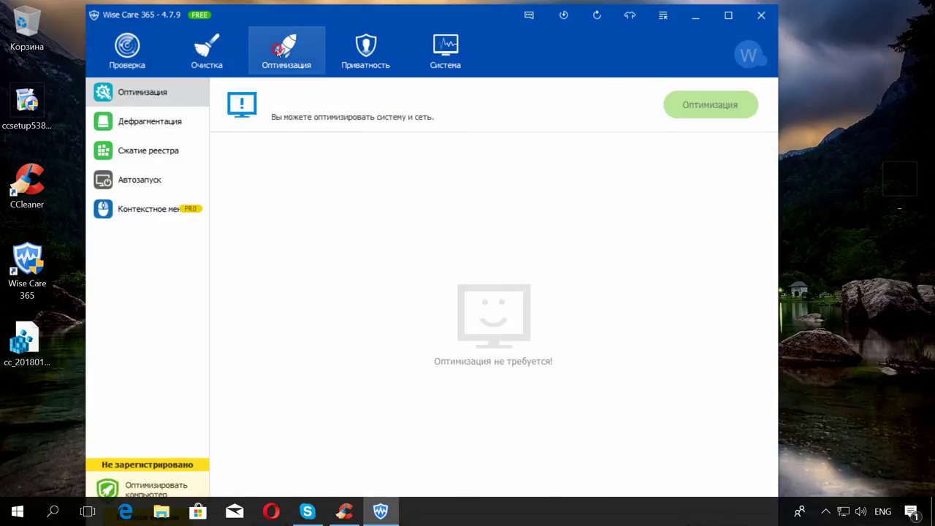
{"action": "left_click", "coordinate": [395, 66]}
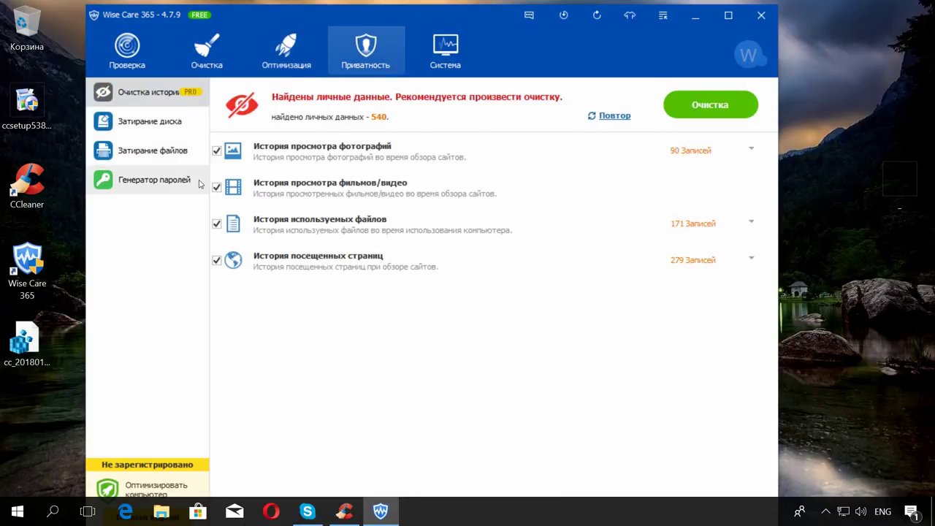
{"action": "left_click", "coordinate": [431, 68]}
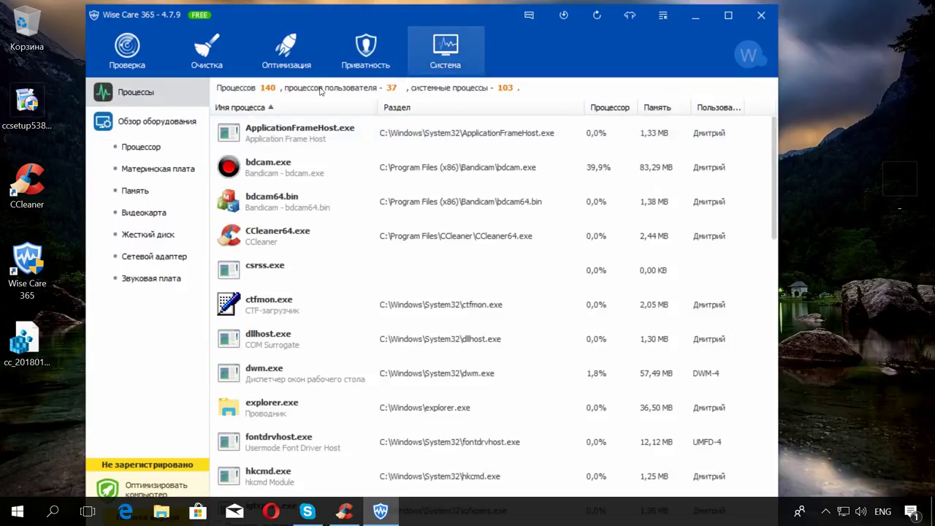
{"action": "left_click", "coordinate": [364, 72]}
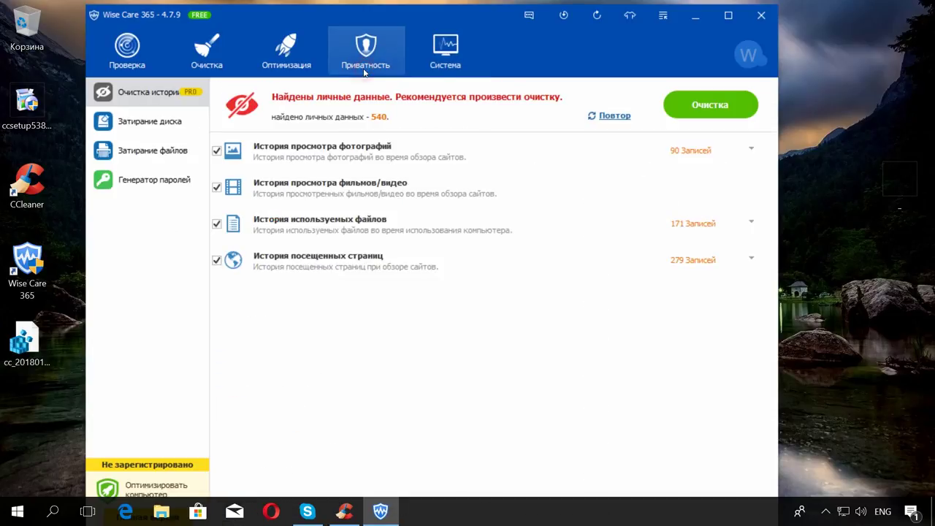
Scan the registry for errors with the registry cleaner (Очистка реестра) in Wise Care 365
{"action": "left_click", "coordinate": [233, 70]}
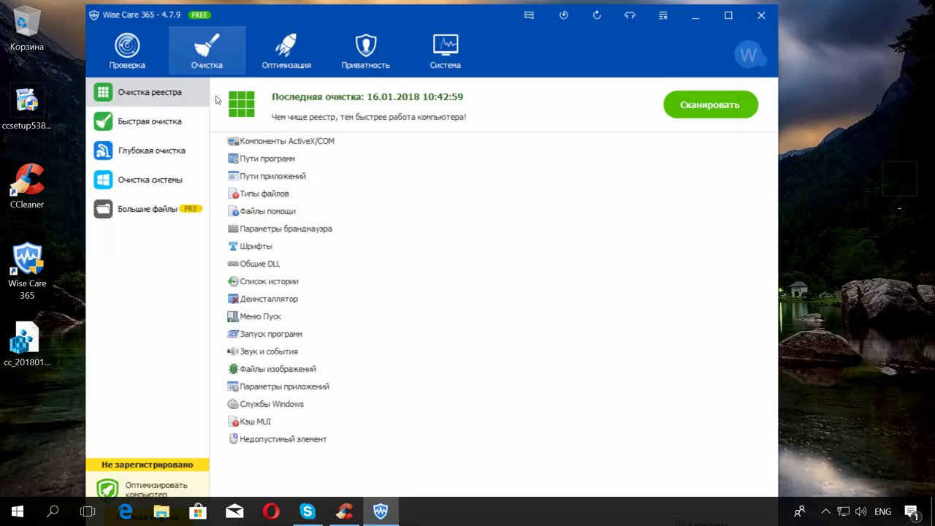
{"action": "left_click", "coordinate": [710, 104]}
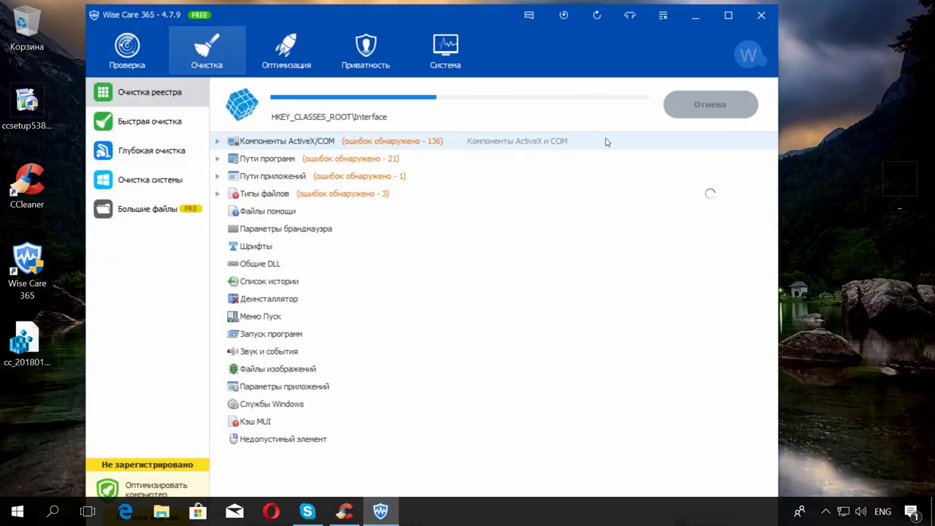
{"action": "right_click", "coordinate": [606, 141]}
{"action": "left_click", "coordinate": [589, 148]}
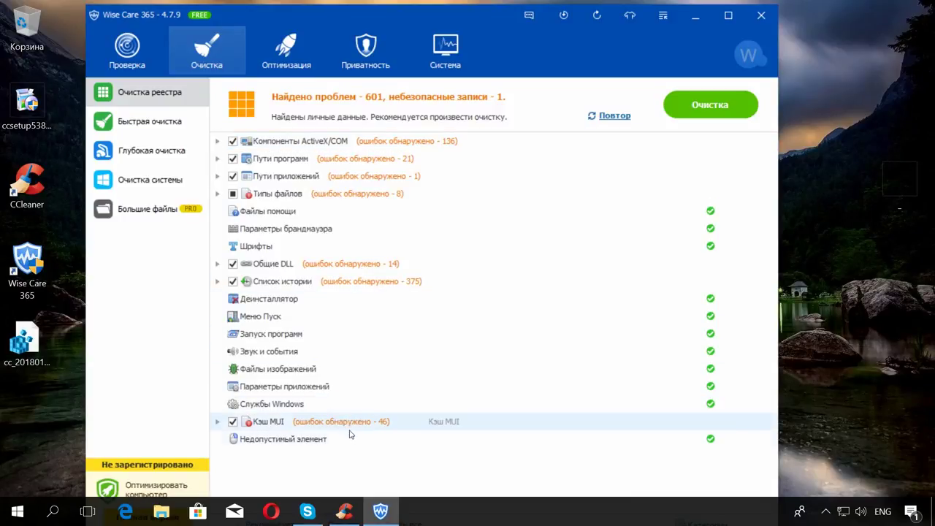
Clean the problems found by the registry scan in Wise Care 365
{"action": "left_click", "coordinate": [736, 110]}
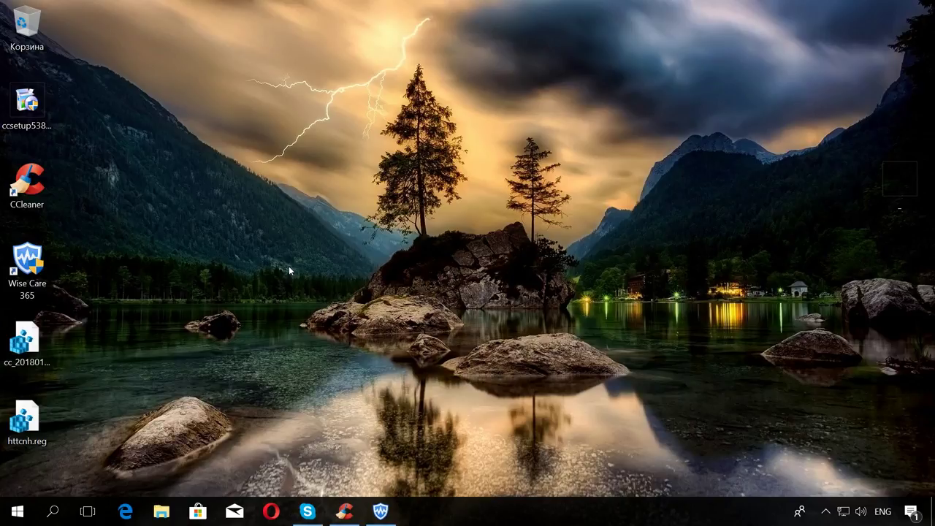
Launch the Windows Registry Editor with the regedit command and collapse the HKEY_CURRENT_USER branch
{"action": "key", "text": "super+r"}
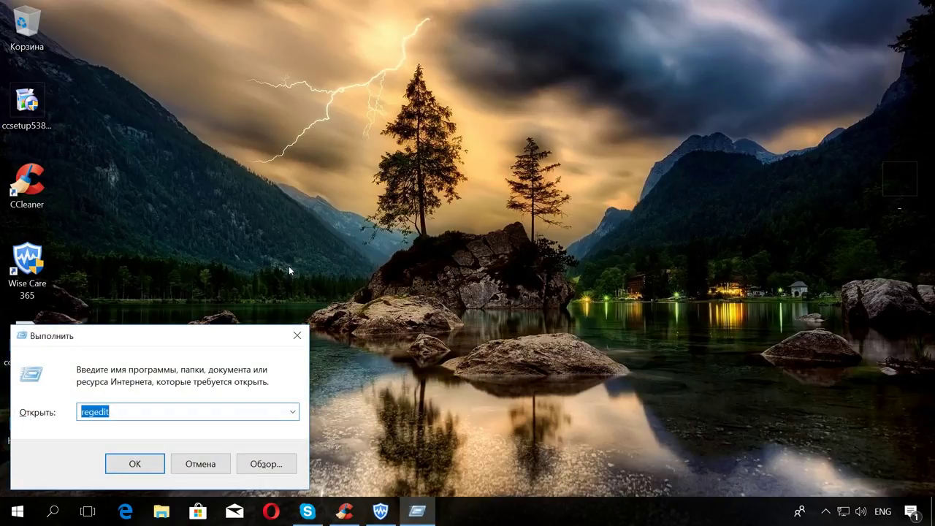
{"action": "left_click", "coordinate": [135, 412]}
{"action": "left_click", "coordinate": [135, 463]}
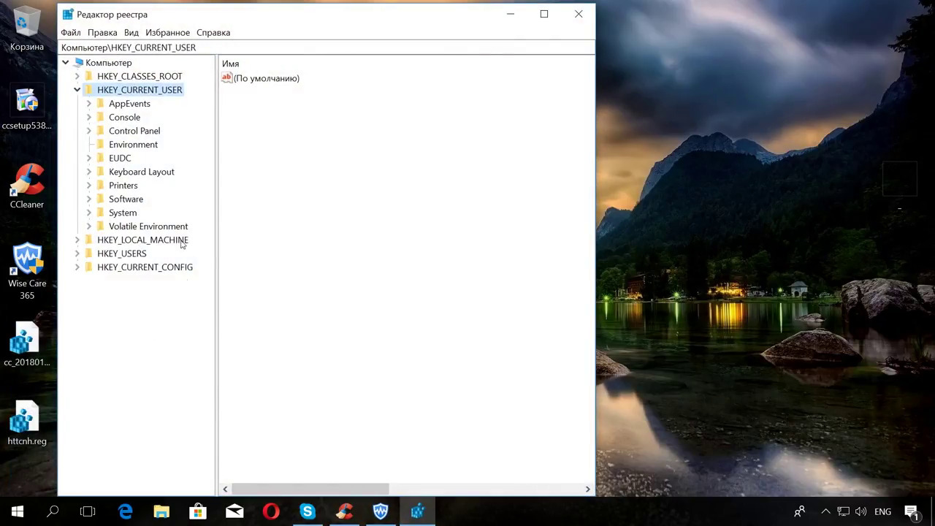
{"action": "left_click", "coordinate": [76, 90]}
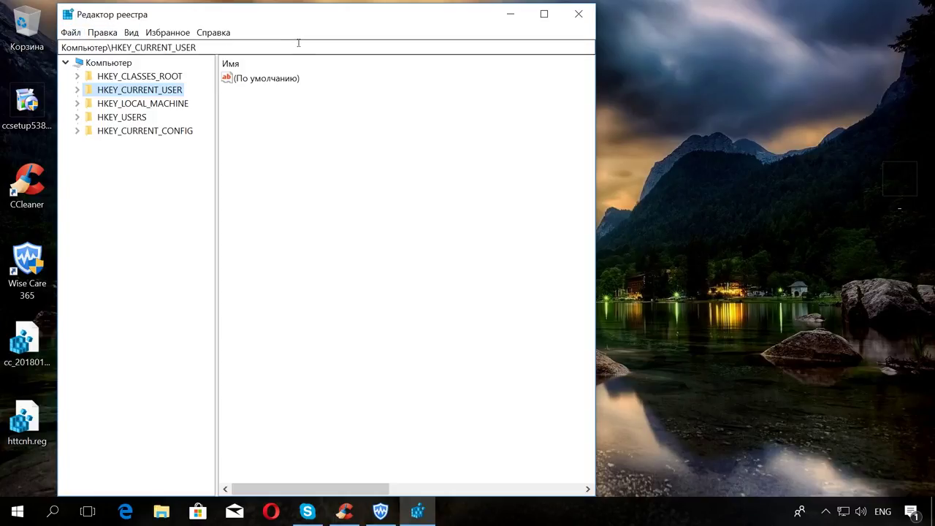
Export the selected HKEY_CURRENT_USER branch as a backup registry file named regedit on the desktop
{"action": "left_click", "coordinate": [71, 33]}
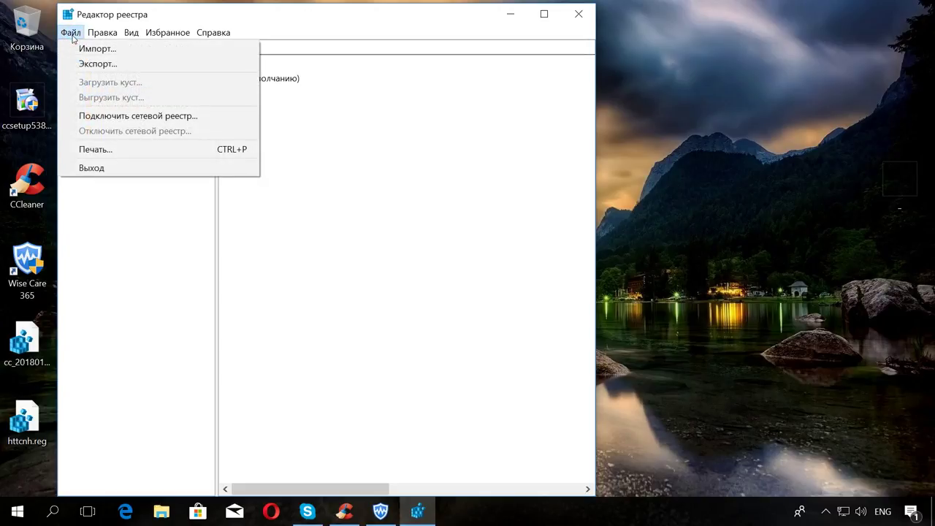
{"action": "left_click", "coordinate": [115, 64]}
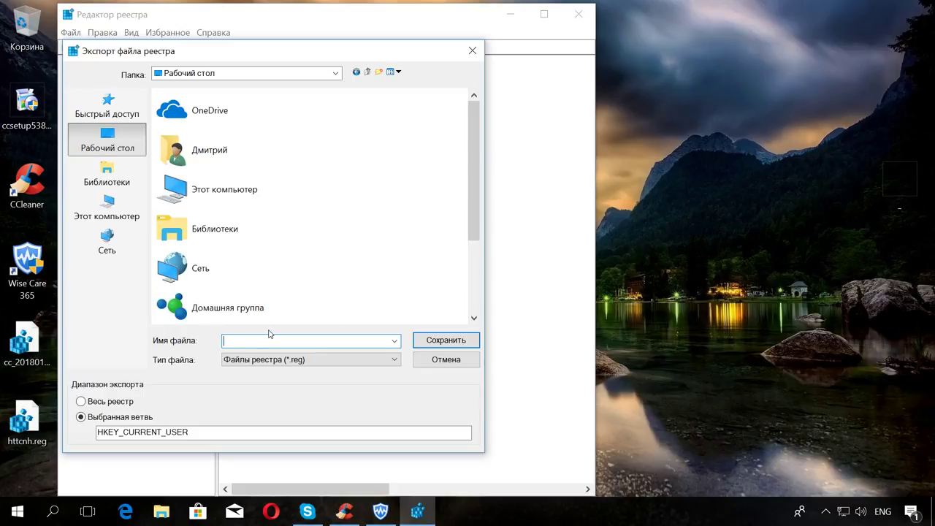
{"action": "type", "text": "regedit"}
{"action": "left_click", "coordinate": [424, 343]}
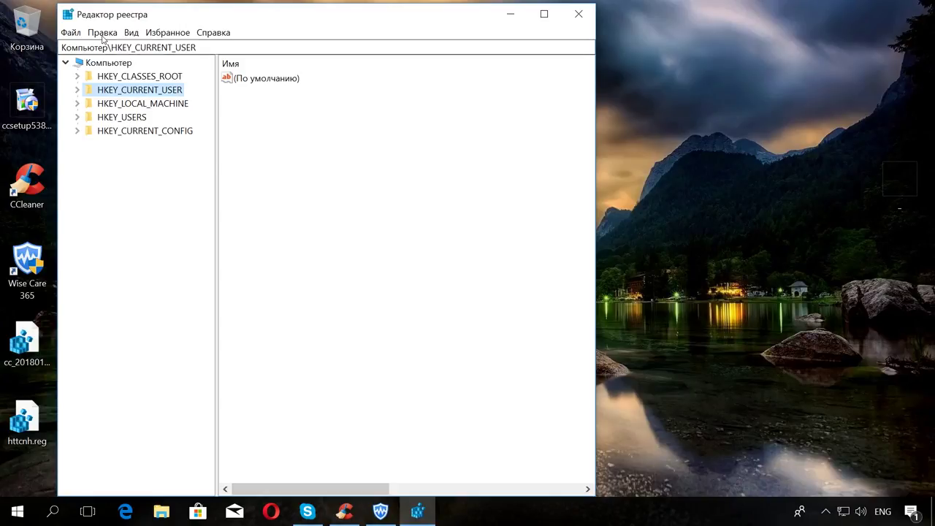
Search the registry for "ivona" in key names, value names and value data
{"action": "left_click", "coordinate": [101, 32]}
{"action": "mouse_move", "coordinate": [108, 56]}
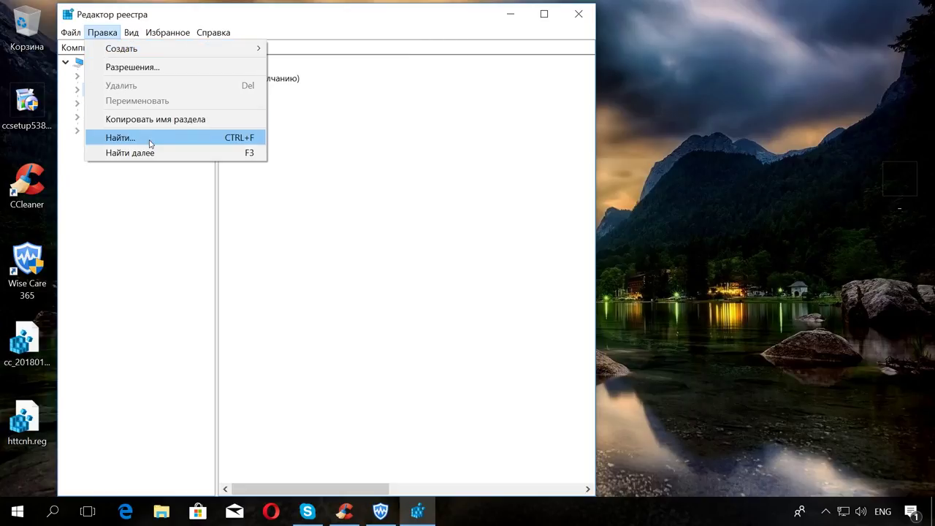
{"action": "left_click", "coordinate": [149, 139]}
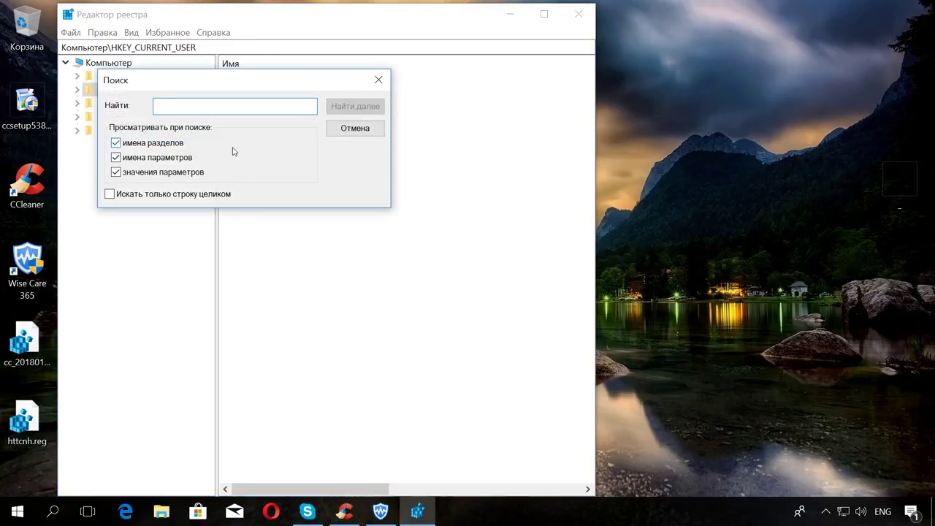
{"action": "type", "text": "i"}
{"action": "type", "text": "m"}
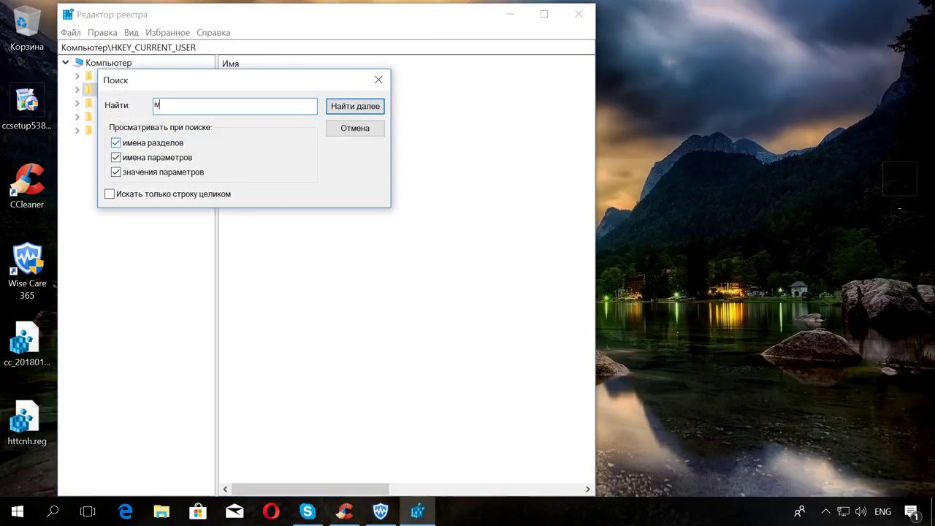
{"action": "type", "text": "ona"}
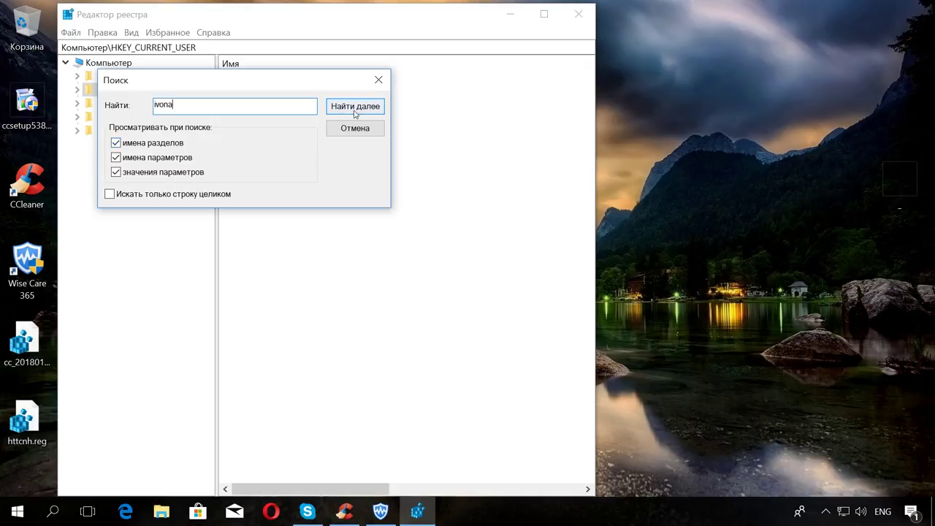
{"action": "left_click", "coordinate": [356, 110]}
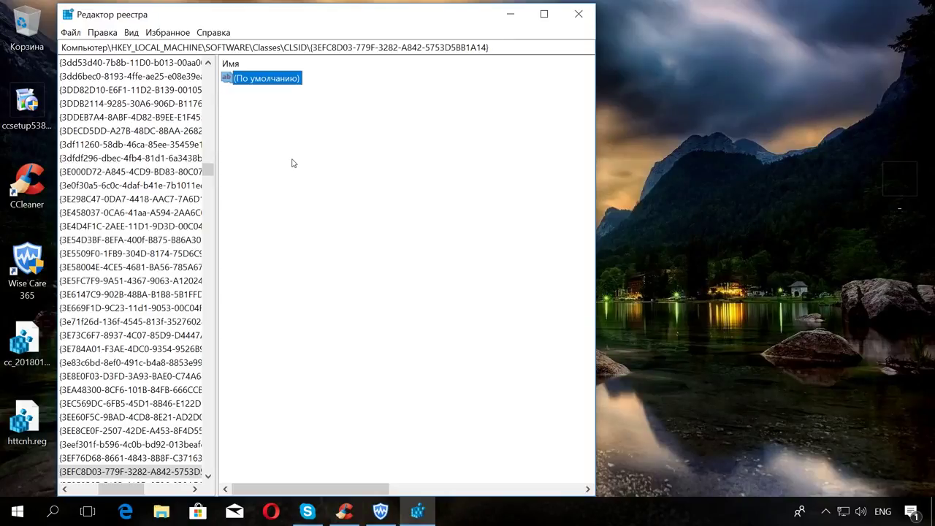
Delete the default value (По умолчанию) of the found CLSID key and confirm the deletion
{"action": "right_click", "coordinate": [267, 85]}
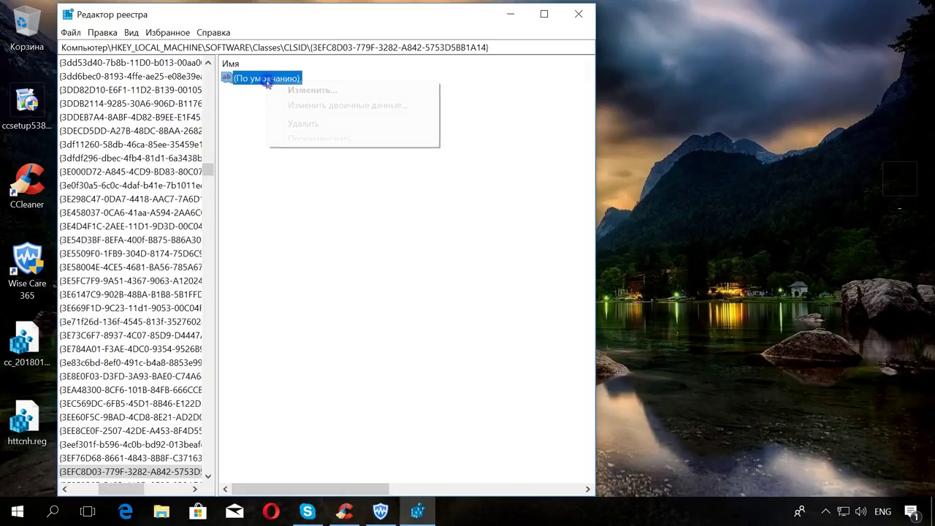
{"action": "left_click", "coordinate": [297, 125]}
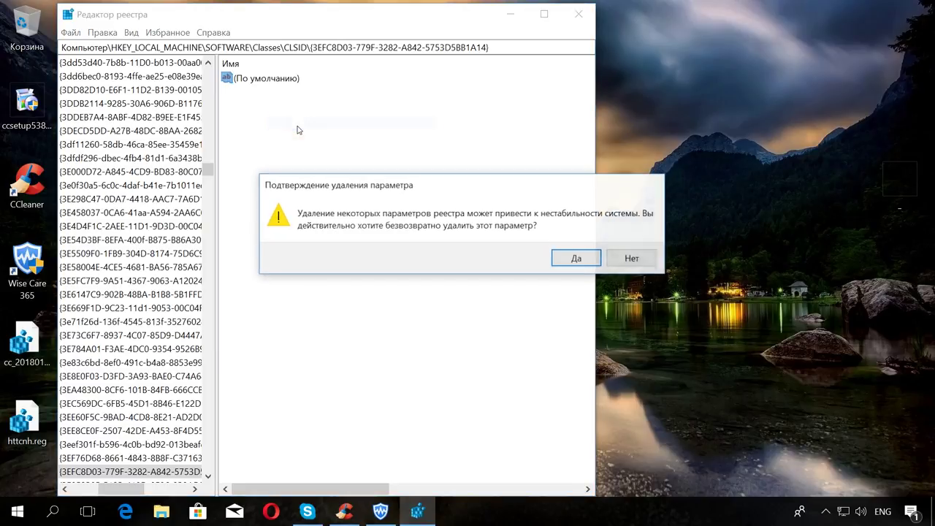
{"action": "left_click", "coordinate": [563, 261]}
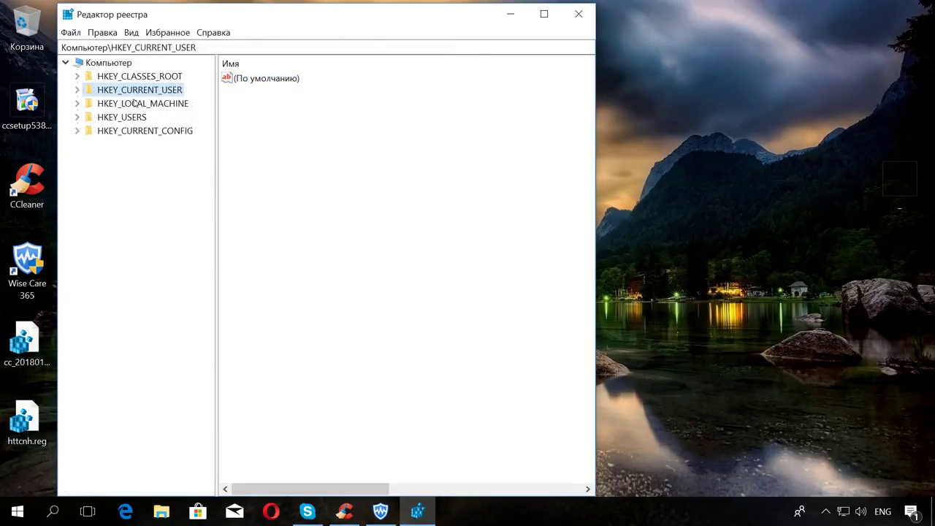
Look through the program keys under HKEY_CURRENT_USER\Software and collapse the branch again
{"action": "left_click", "coordinate": [78, 90]}
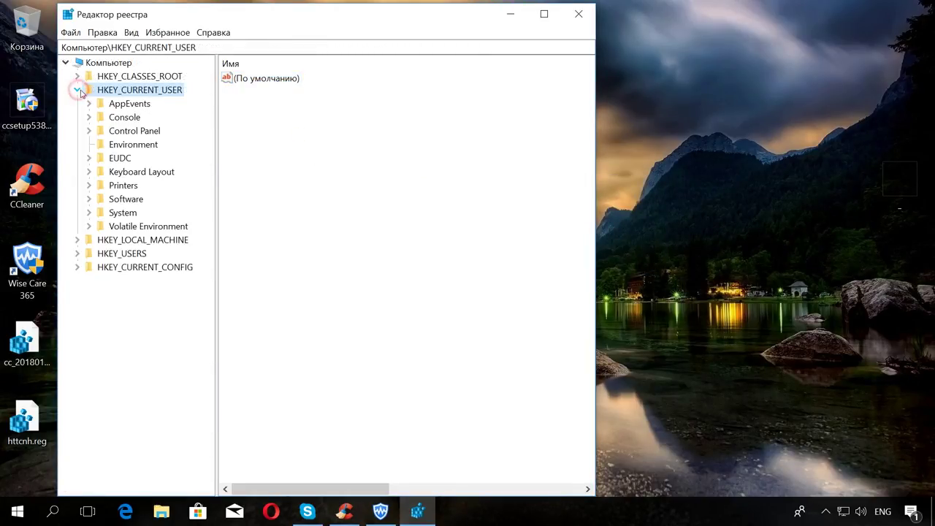
{"action": "left_click", "coordinate": [115, 201]}
{"action": "left_click", "coordinate": [89, 199]}
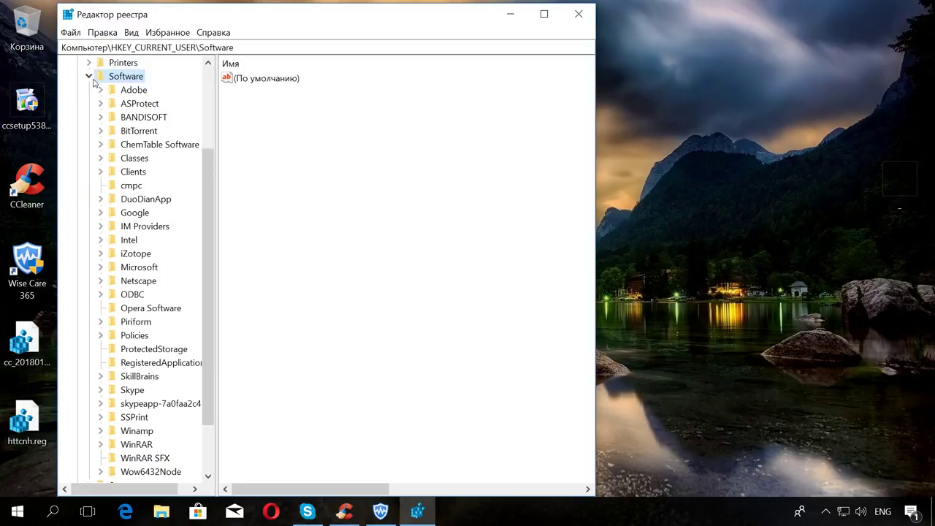
{"action": "left_click", "coordinate": [88, 76]}
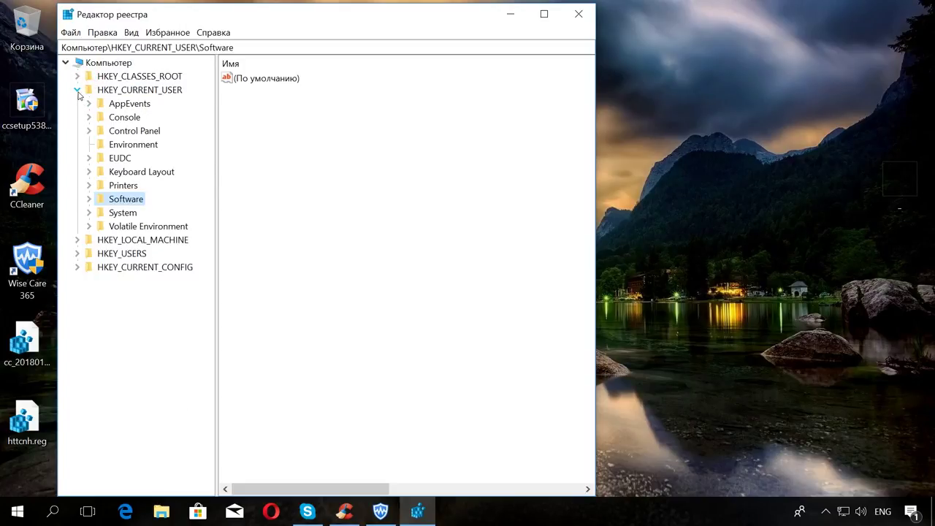
{"action": "left_click", "coordinate": [76, 89]}
Look through the program keys under HKEY_LOCAL_MACHINE\SOFTWARE and its WOW6432Node subkey, collapsing the branches again
{"action": "left_click", "coordinate": [77, 103]}
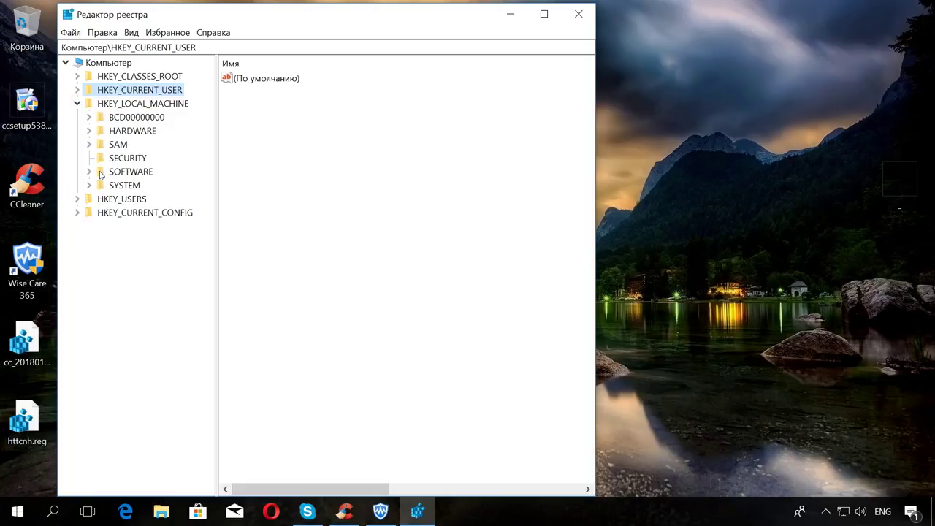
{"action": "left_click", "coordinate": [101, 173]}
{"action": "left_click", "coordinate": [89, 172]}
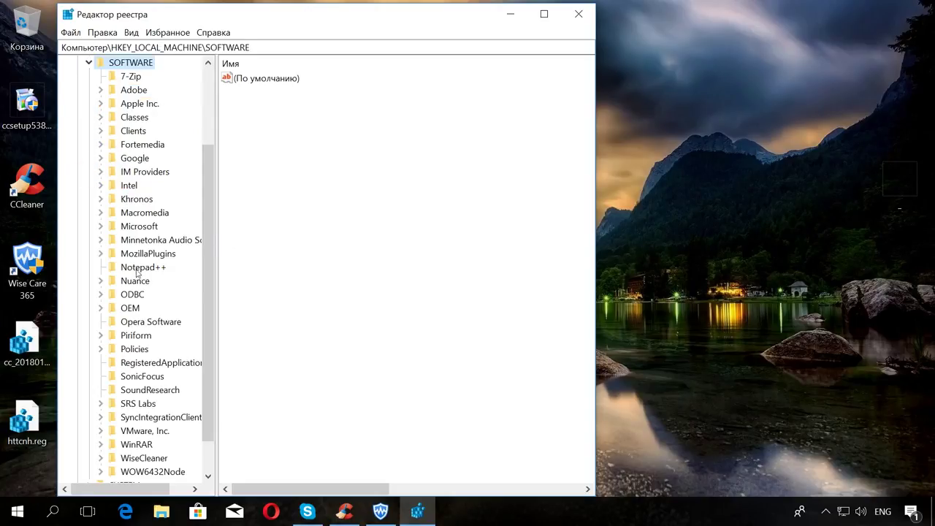
{"action": "scroll", "coordinate": [144, 352], "scroll_direction": "down", "scroll_amount": 1}
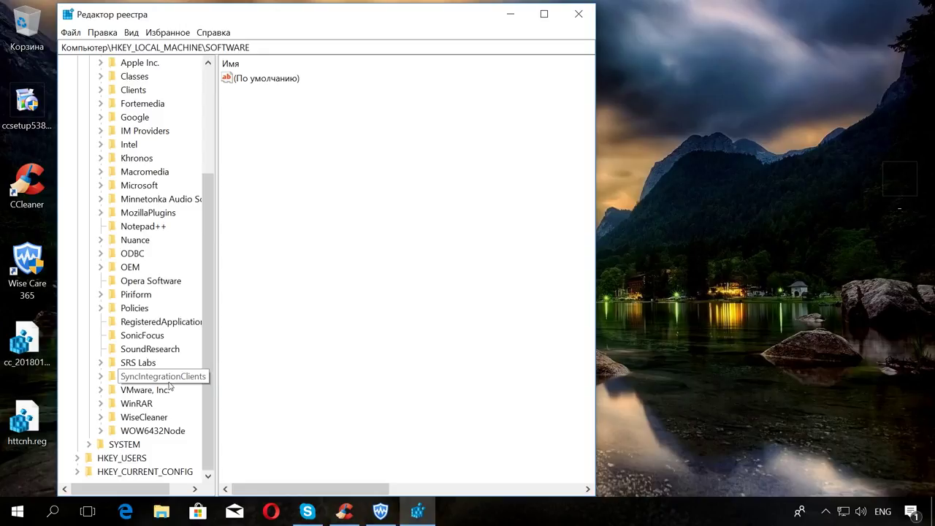
{"action": "left_click", "coordinate": [165, 431]}
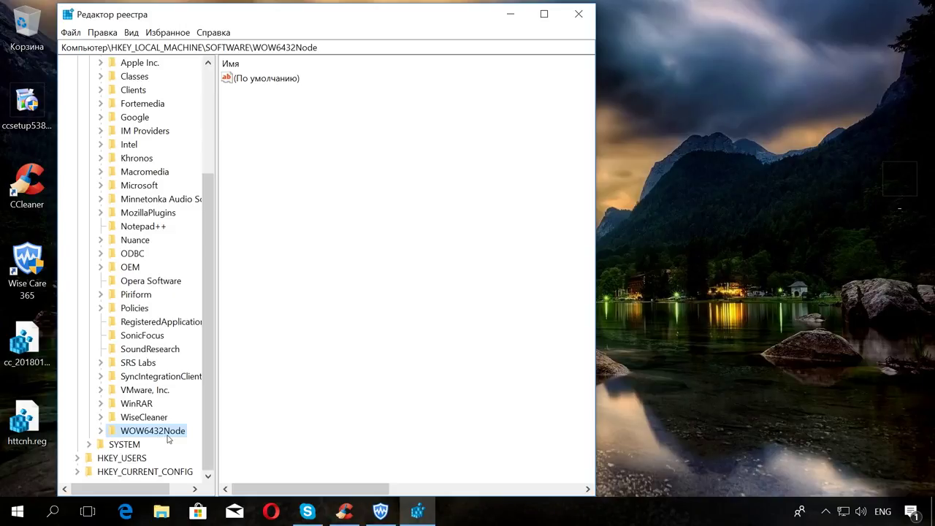
{"action": "left_click", "coordinate": [101, 431]}
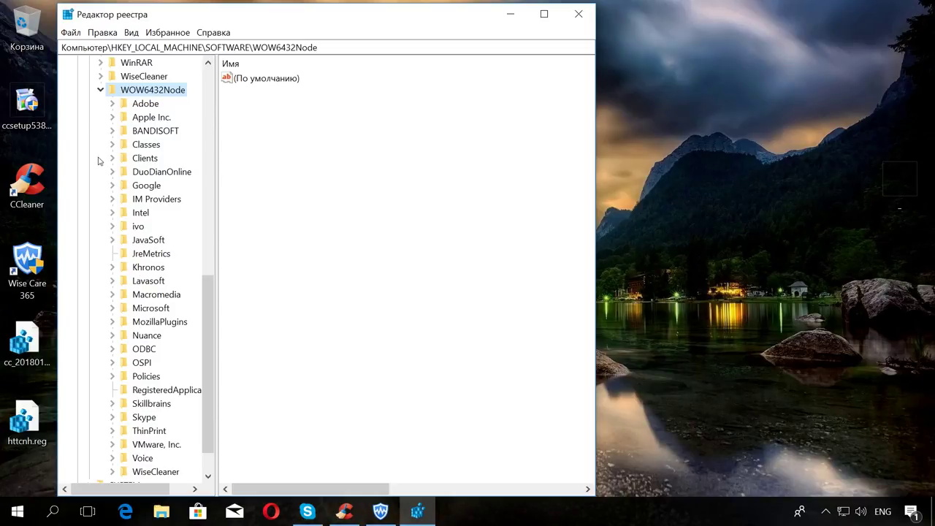
{"action": "left_click", "coordinate": [101, 90]}
{"action": "scroll", "coordinate": [98, 102], "scroll_direction": "up", "scroll_amount": 4}
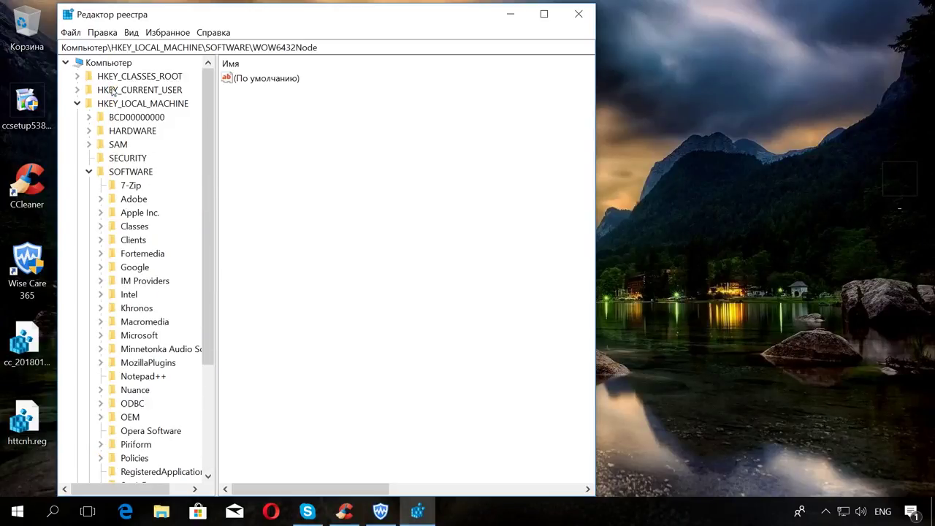
{"action": "left_click", "coordinate": [88, 171]}
{"action": "left_click", "coordinate": [76, 103]}
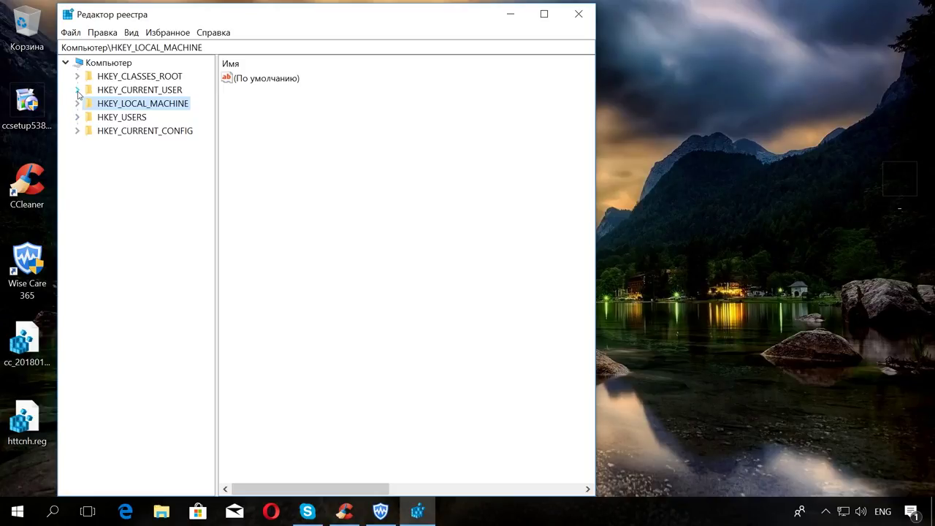
Open the autostart key HKEY_CURRENT_USER\Software\Microsoft\Windows\CurrentVersion\Run and select its Skype entry
{"action": "left_click", "coordinate": [82, 90]}
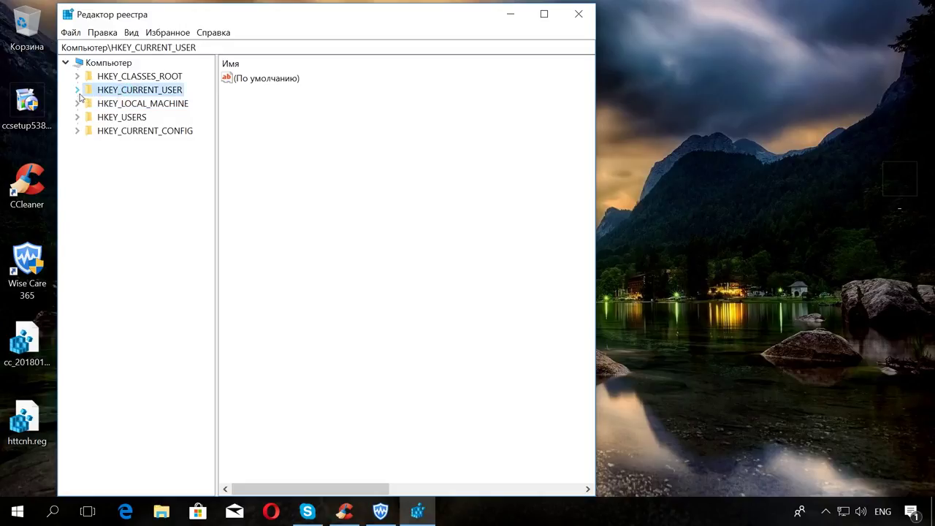
{"action": "left_click", "coordinate": [78, 90]}
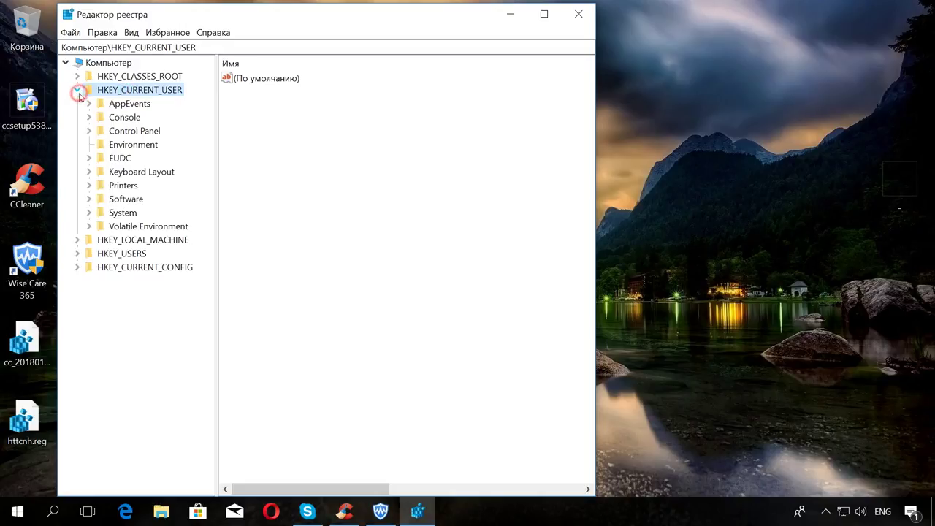
{"action": "left_click", "coordinate": [89, 199]}
{"action": "scroll", "coordinate": [107, 212], "scroll_direction": "down", "scroll_amount": 2}
{"action": "left_click", "coordinate": [102, 213]}
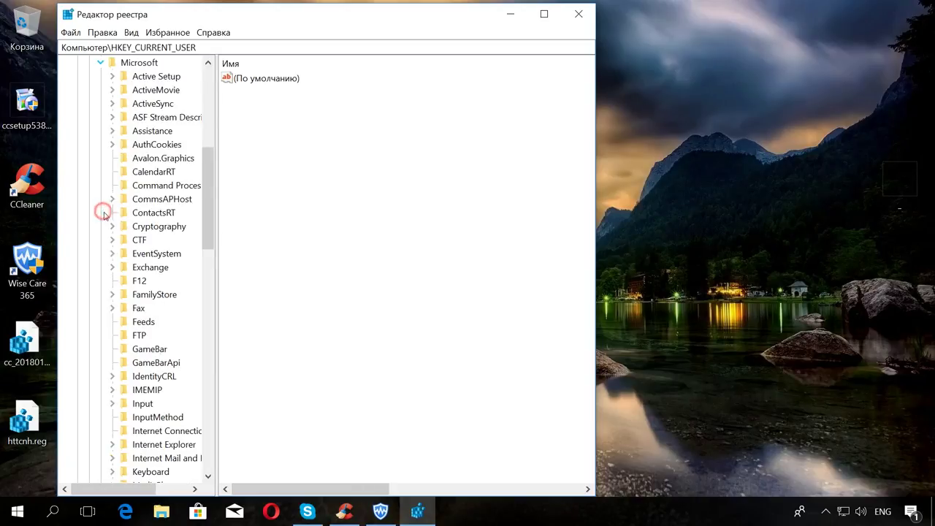
{"action": "scroll", "coordinate": [146, 314], "scroll_direction": "down", "scroll_amount": 14}
{"action": "scroll", "coordinate": [162, 401], "scroll_direction": "down", "scroll_amount": 5}
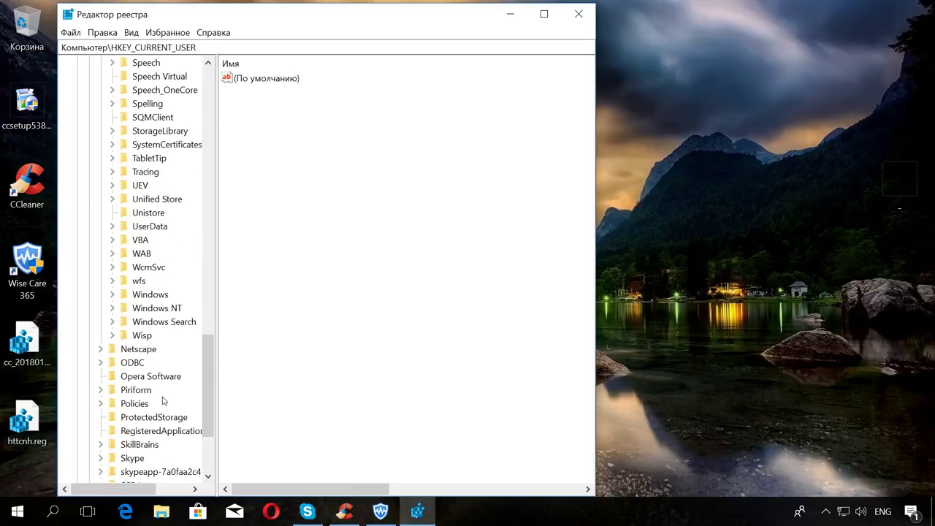
{"action": "left_click", "coordinate": [112, 294]}
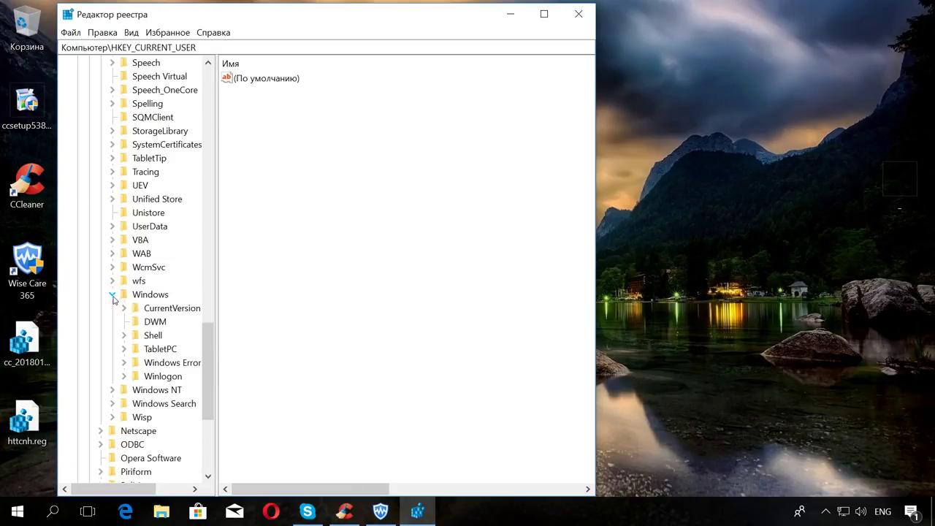
{"action": "left_click", "coordinate": [125, 308]}
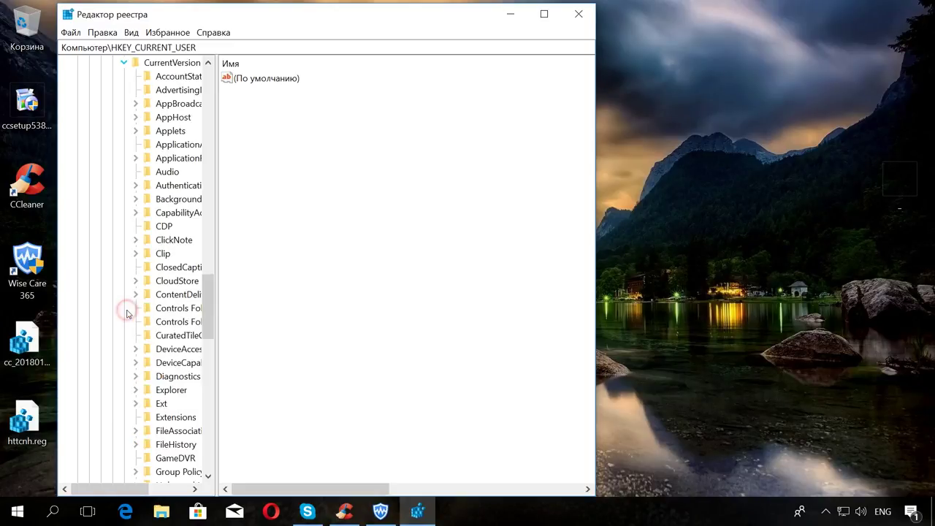
{"action": "scroll", "coordinate": [203, 336], "scroll_direction": "down", "scroll_amount": 8}
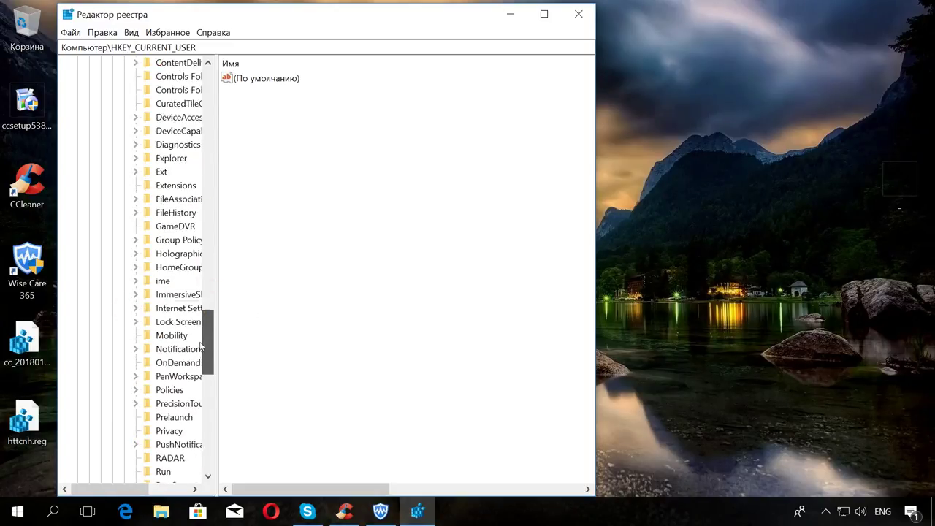
{"action": "left_click", "coordinate": [154, 377]}
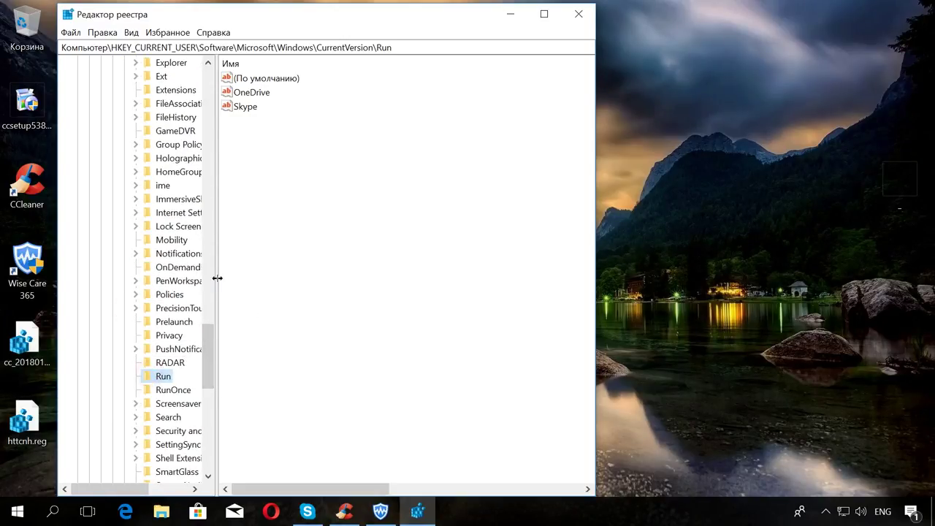
{"action": "left_click", "coordinate": [255, 108]}
Go to the key HKEY_LOCAL_MACHINE\SOFTWARE\Microsoft\Windows\CurrentVersion\Run
{"action": "left_click", "coordinate": [331, 47]}
{"action": "type", "text": "HKEY_LOCAL_MACHINE\\SOFTWARE\\Microsoft\\Windows\\CurrentVersion\\Run"}
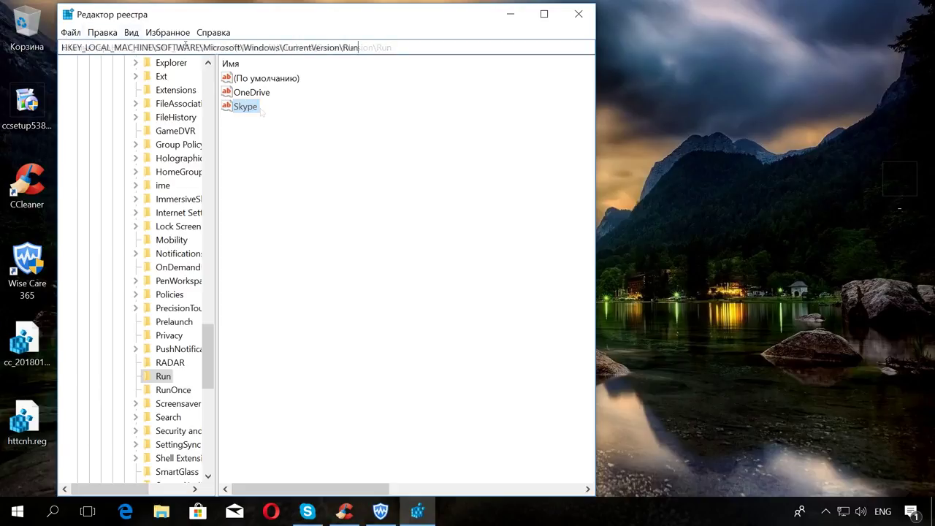
{"action": "key", "text": "Return"}
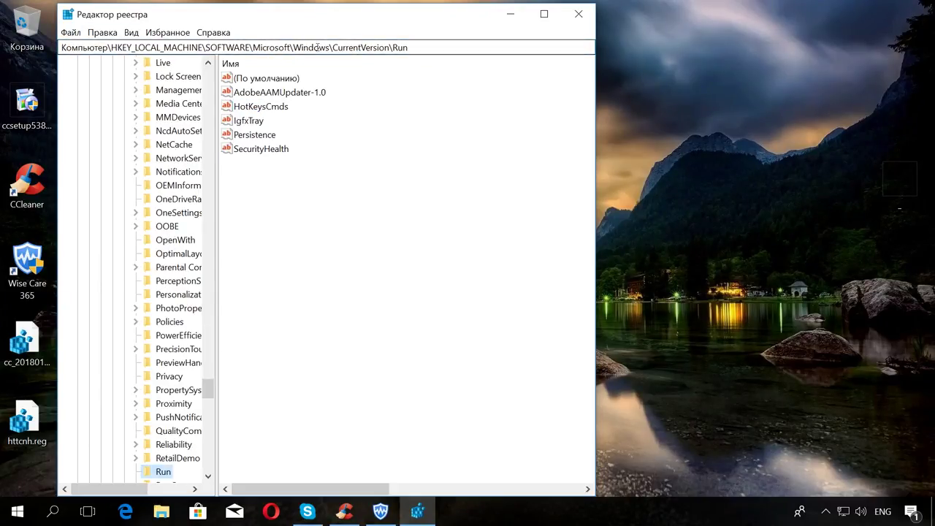
Delete the AdobeAAMUpdater-1.0 autostart entry from the HKEY_LOCAL_MACHINE Run key and confirm the removal
{"action": "left_click", "coordinate": [277, 149]}
{"action": "left_click", "coordinate": [272, 136]}
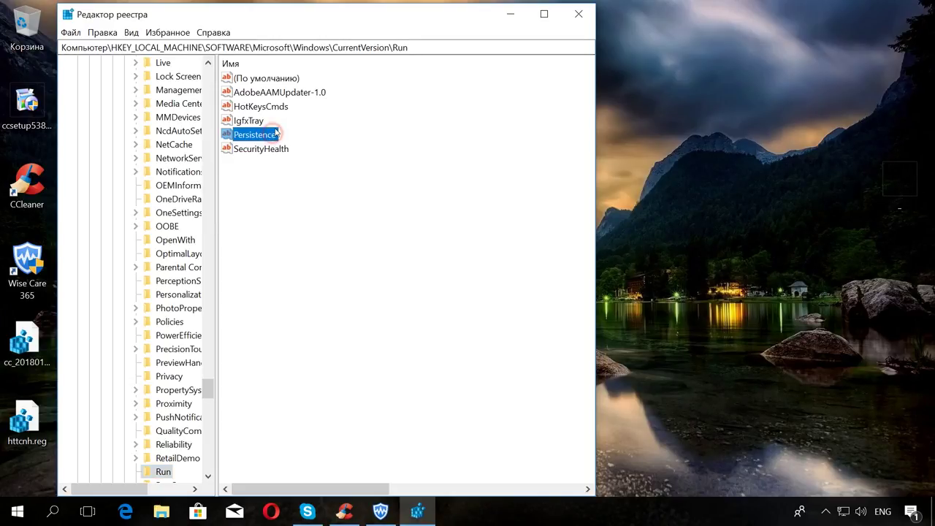
{"action": "left_click", "coordinate": [300, 94]}
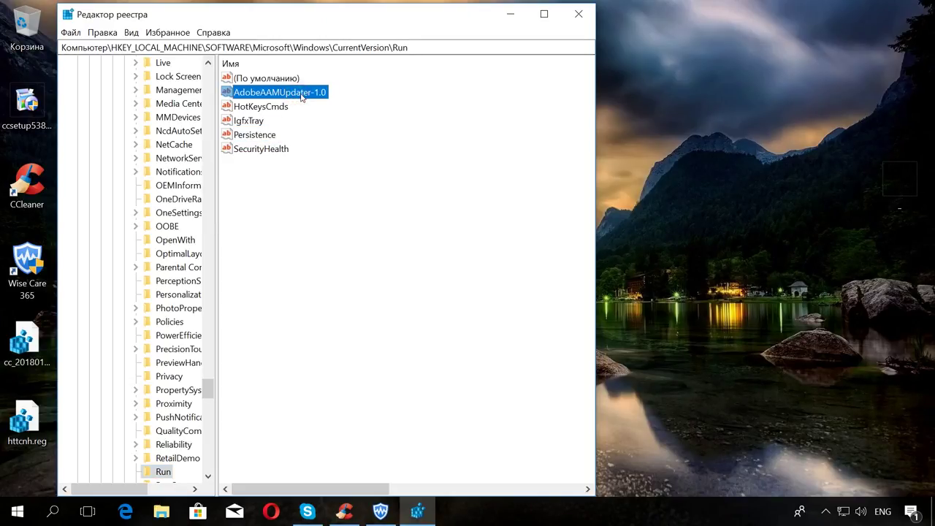
{"action": "right_click", "coordinate": [302, 95]}
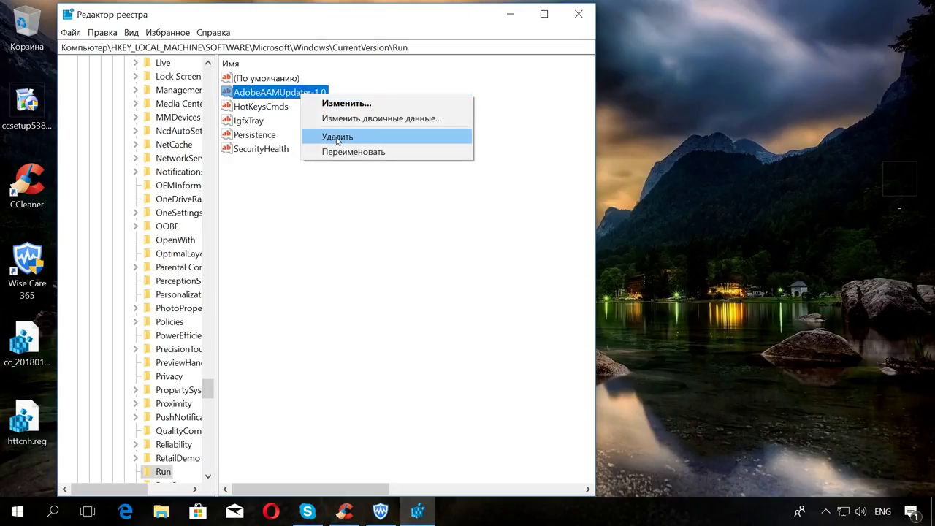
{"action": "left_click", "coordinate": [361, 141]}
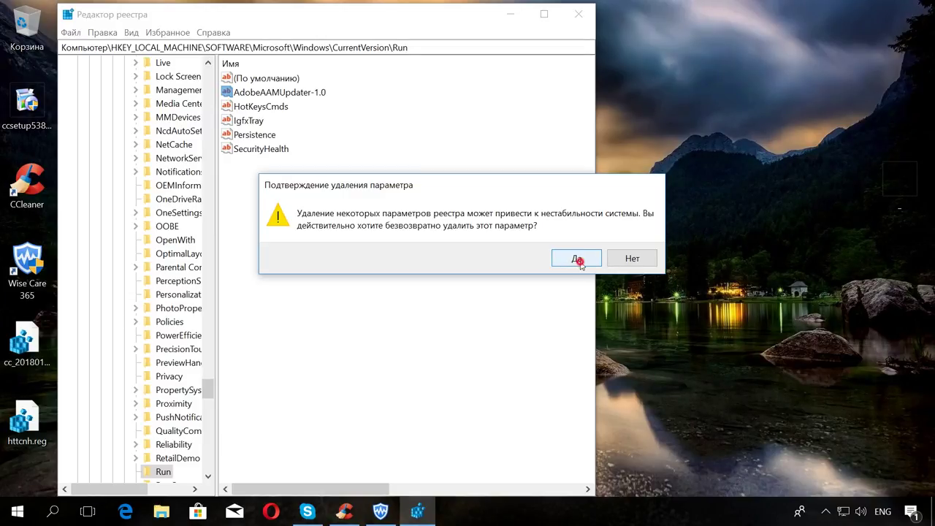
{"action": "left_click", "coordinate": [577, 261]}
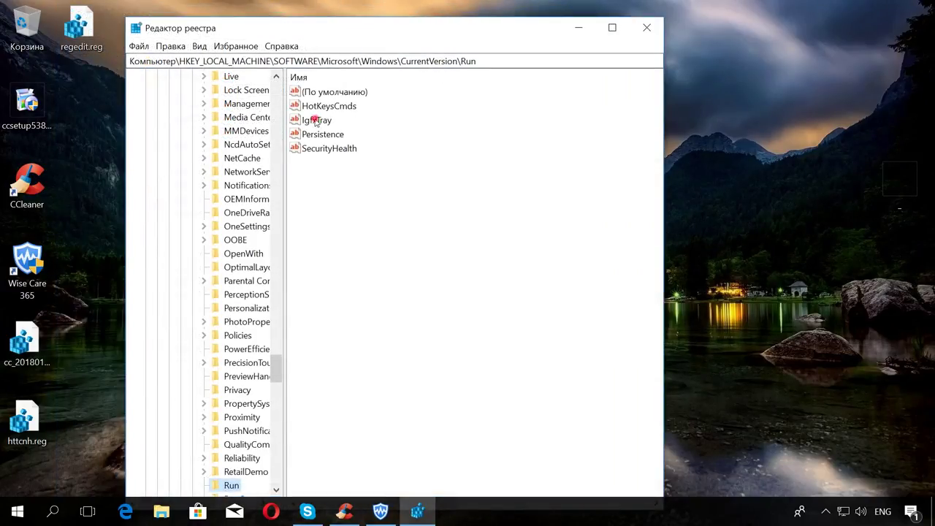
Select the Persistence autostart entry, switch to Chrome and search Google for its path "C:\Windows\system32\igfxpers.exe", looking through the results
{"action": "right_click", "coordinate": [315, 120]}
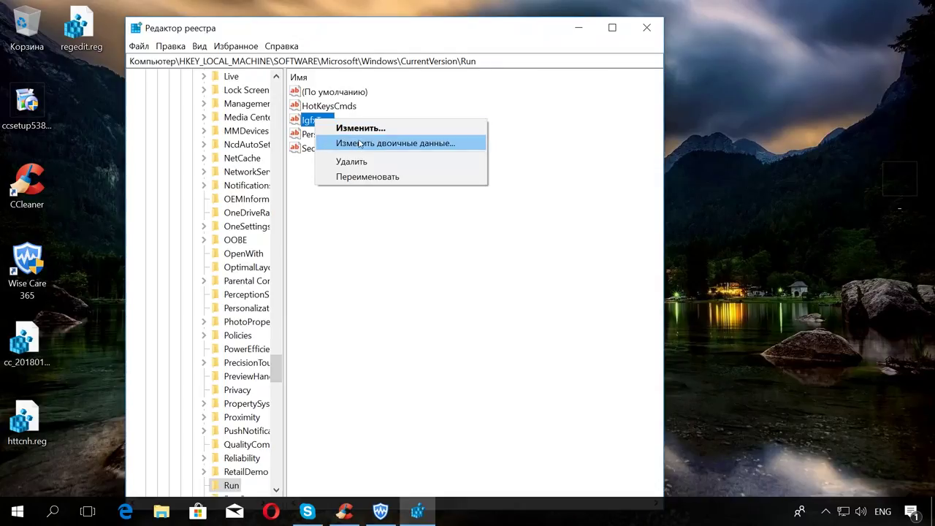
{"action": "left_click", "coordinate": [351, 108]}
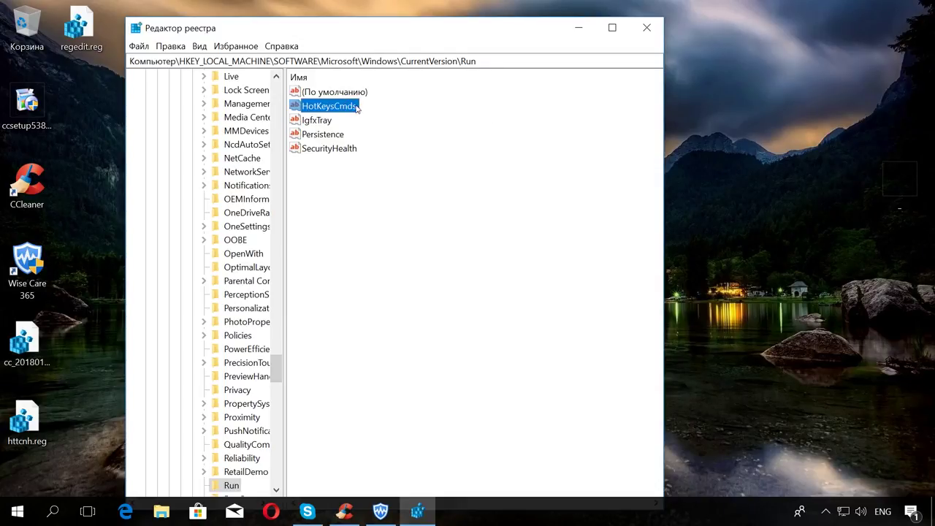
{"action": "left_click", "coordinate": [326, 121]}
{"action": "right_click", "coordinate": [326, 137]}
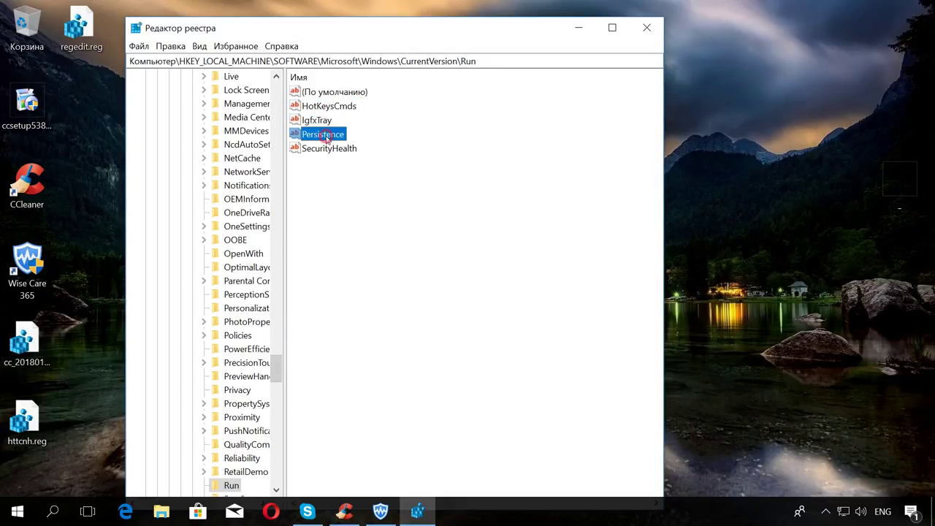
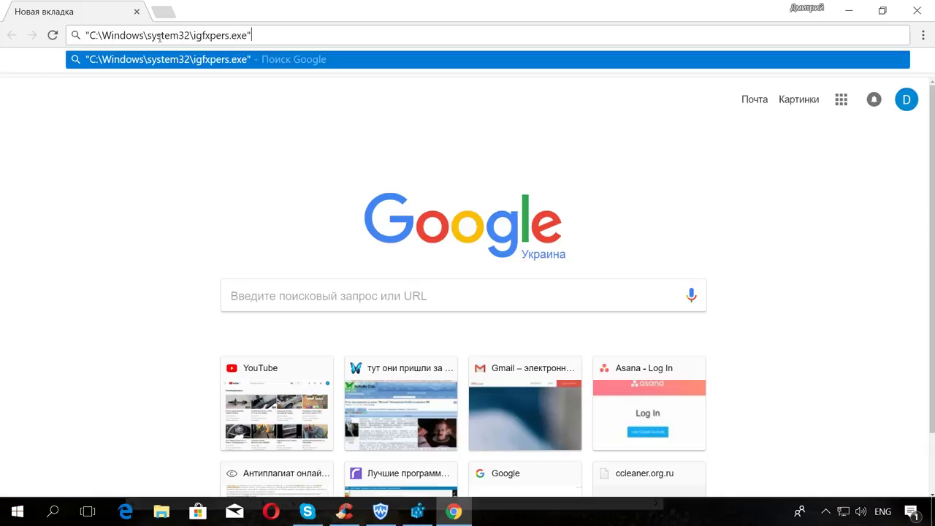
{"action": "key", "text": "Return"}
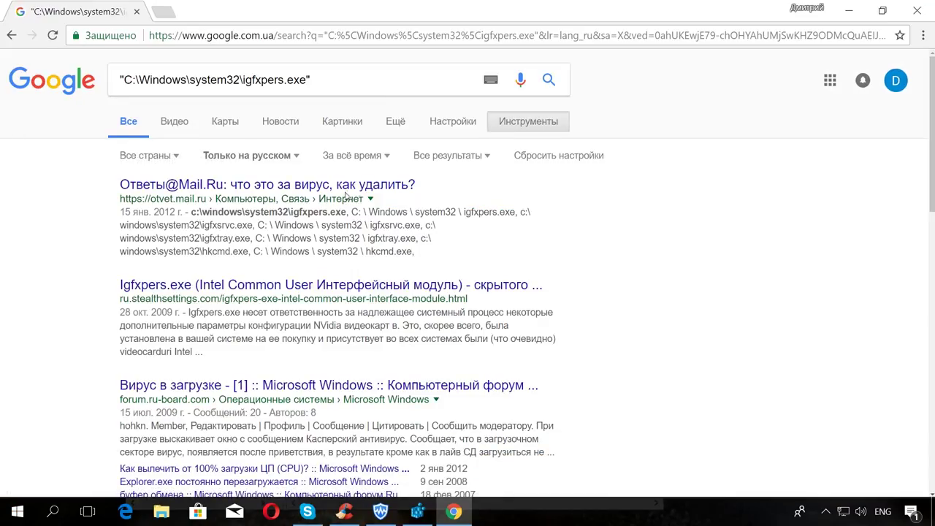
{"action": "scroll", "coordinate": [232, 149], "scroll_direction": "down", "scroll_amount": 2}
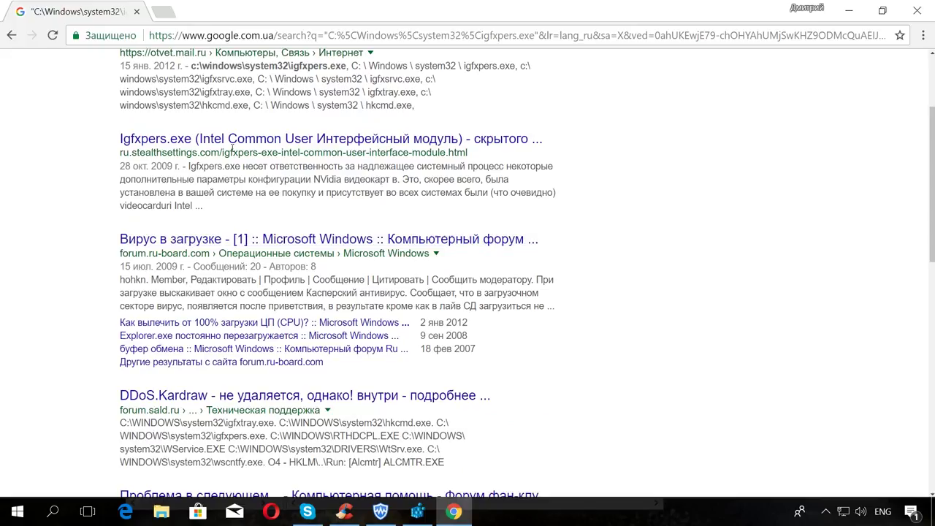